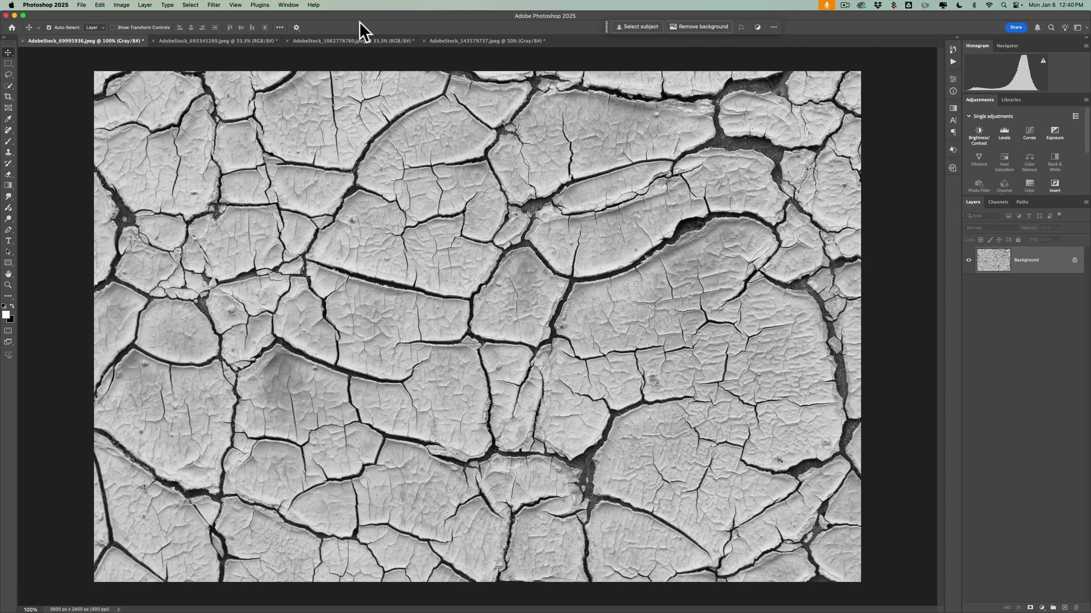
Look through the open portrait documents, then return to the cracked texture image
left_click(230, 39)
left_click(309, 41)
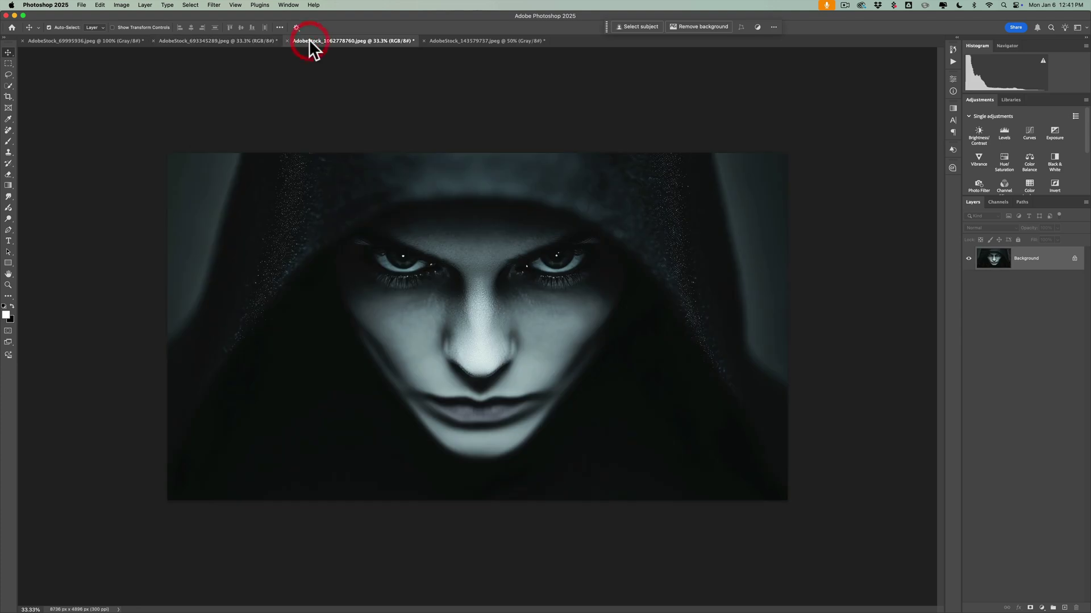
left_click(479, 41)
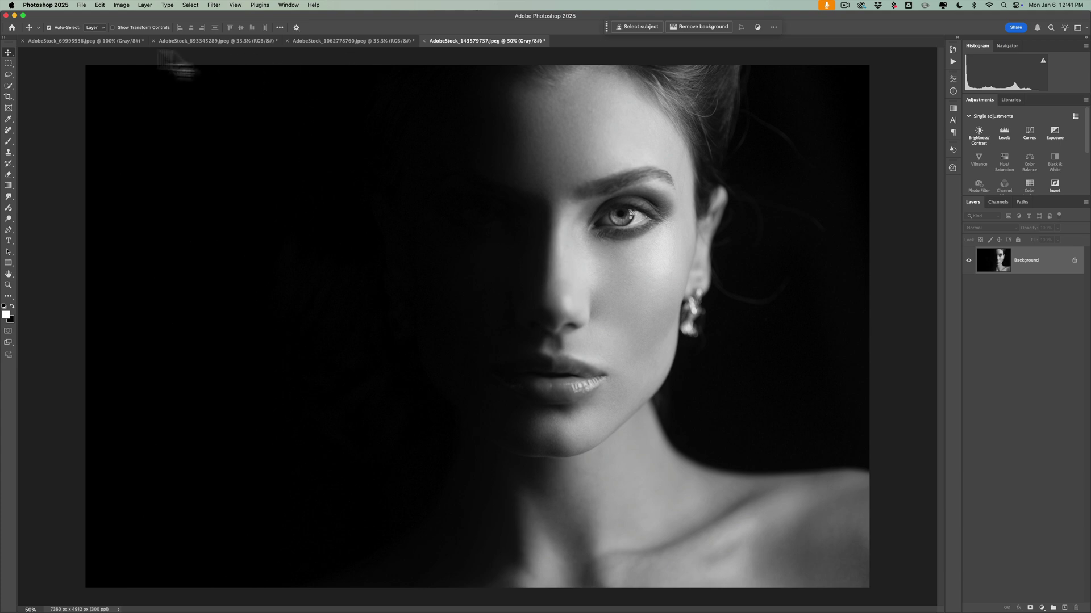
left_click(115, 39)
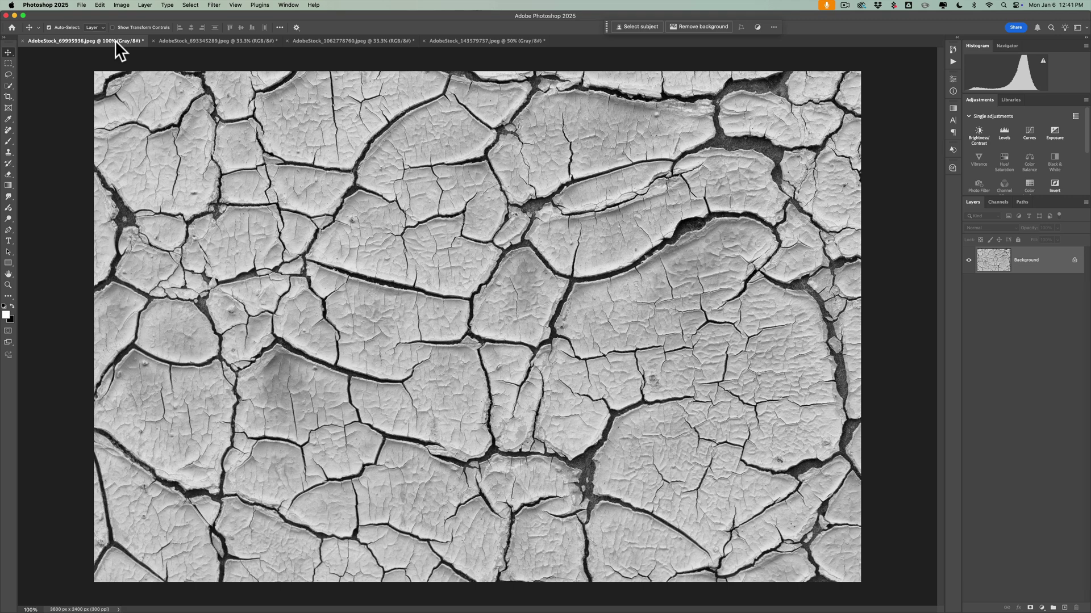
left_click(188, 40)
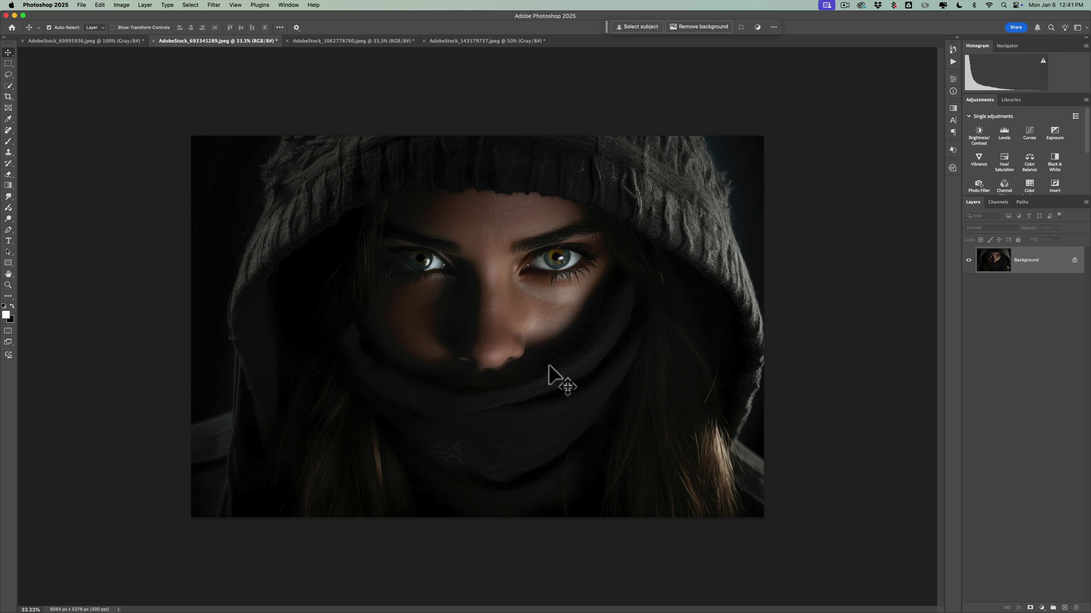
left_click(101, 39)
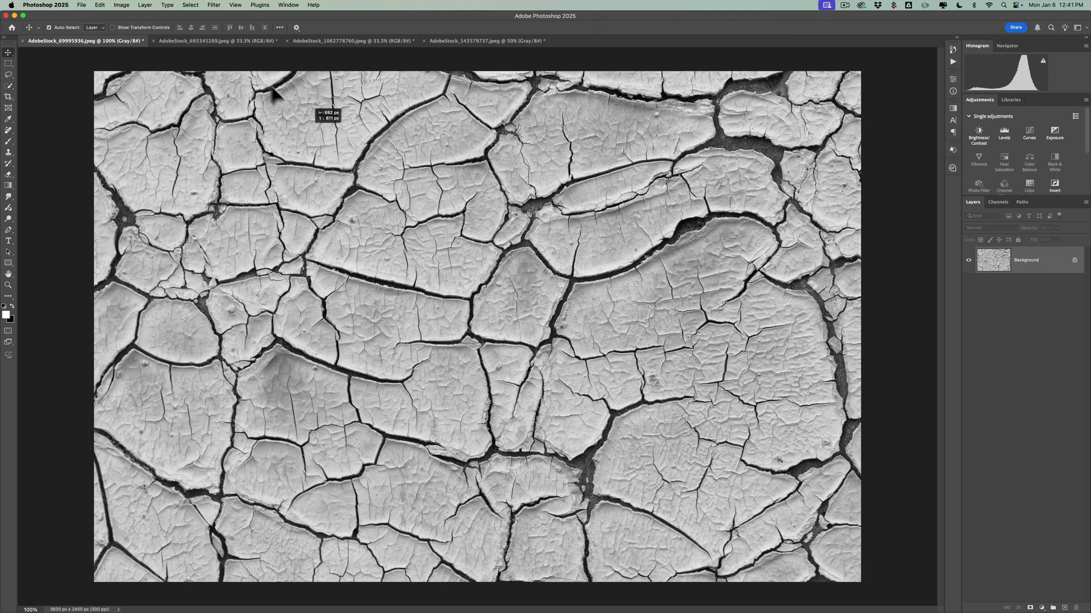
Paste the cracked texture onto the hooded-woman portrait and place it over her face
left_click(224, 39)
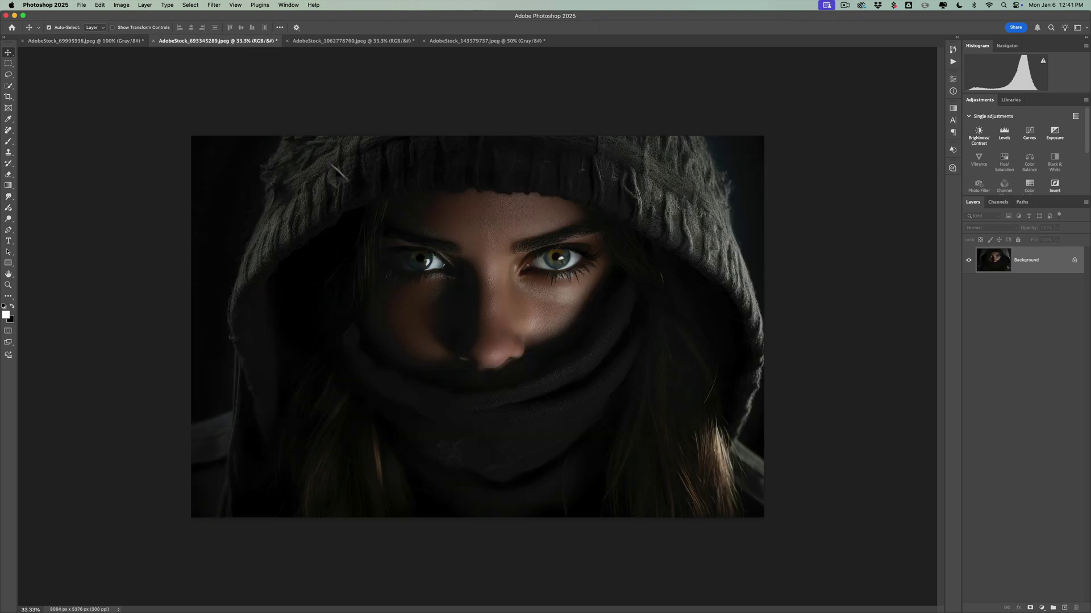
key("super+v")
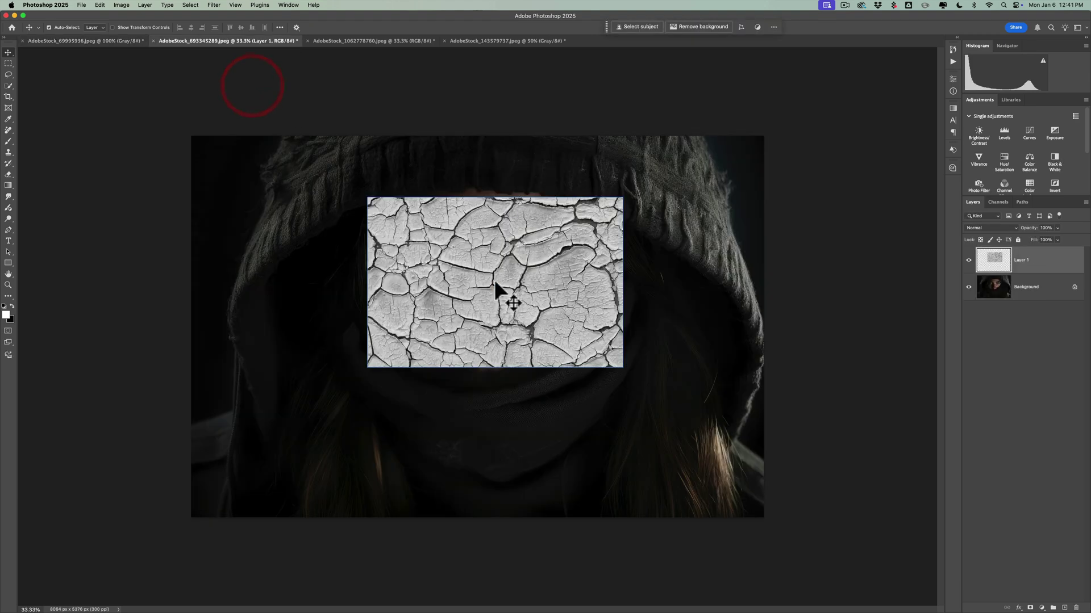
mouse_move(481, 281)
left_mouse_down()
mouse_move(470, 279)
mouse_move(487, 290)
mouse_move(477, 284)
left_mouse_up()
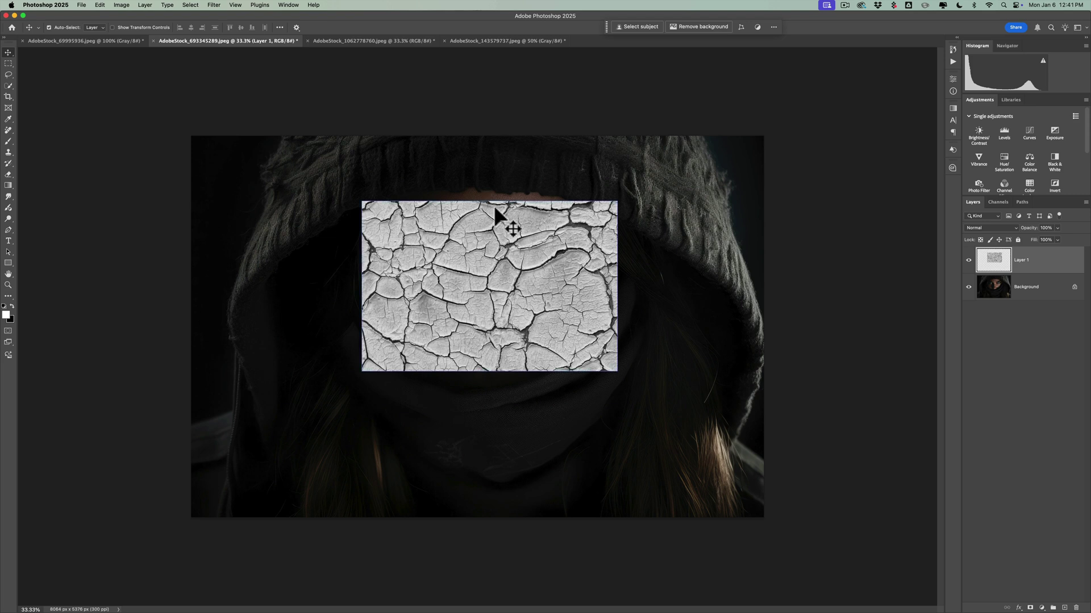
Scale Layer 1 to about 121% from forehead past the nose, nudge it left, and commit
key("super+t")
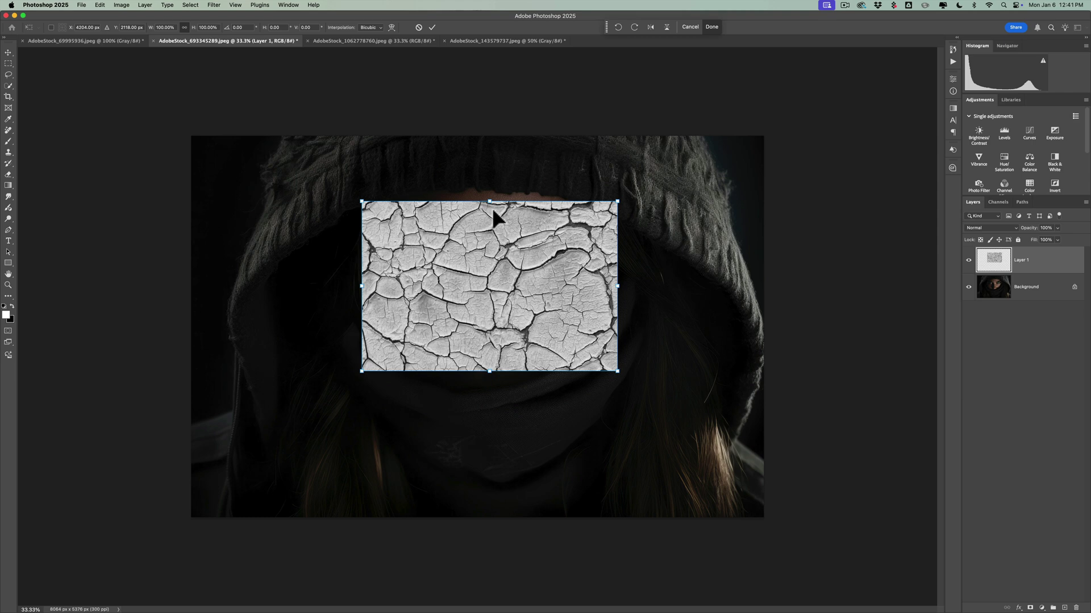
left_click_drag(489, 196, 487, 184)
left_click_drag(496, 374, 489, 392)
left_click_drag(499, 314, 494, 310)
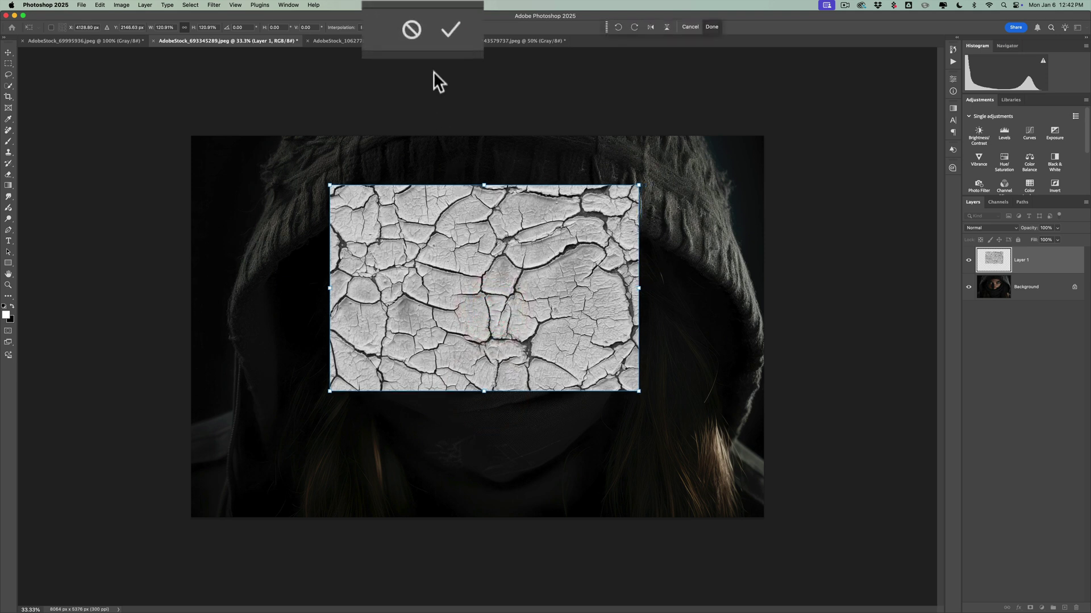
left_click(452, 22)
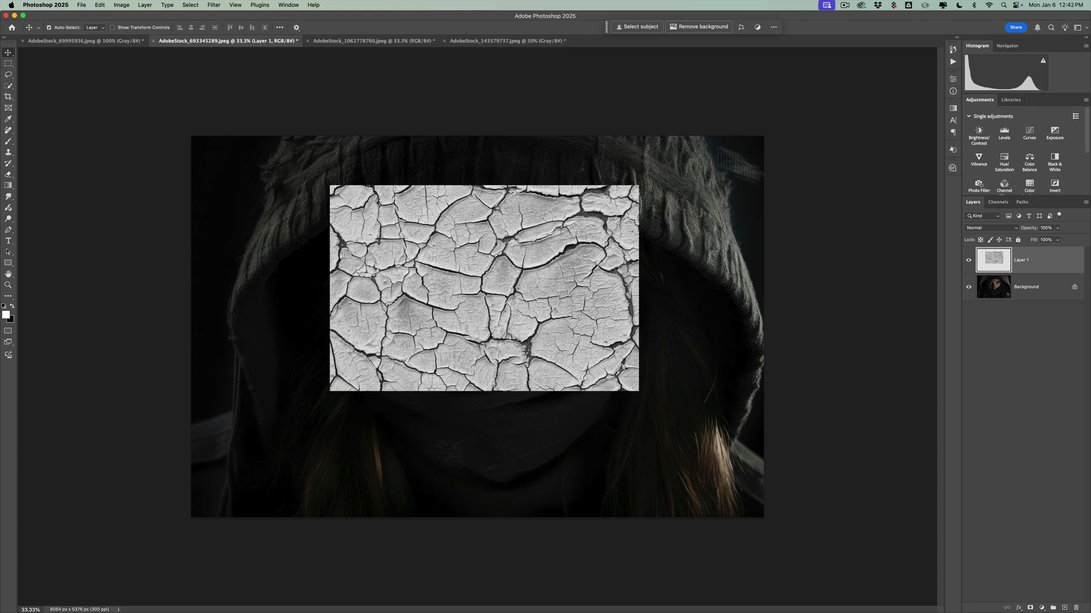
Set Layer 1's blend mode to Overlay
left_click(902, 61)
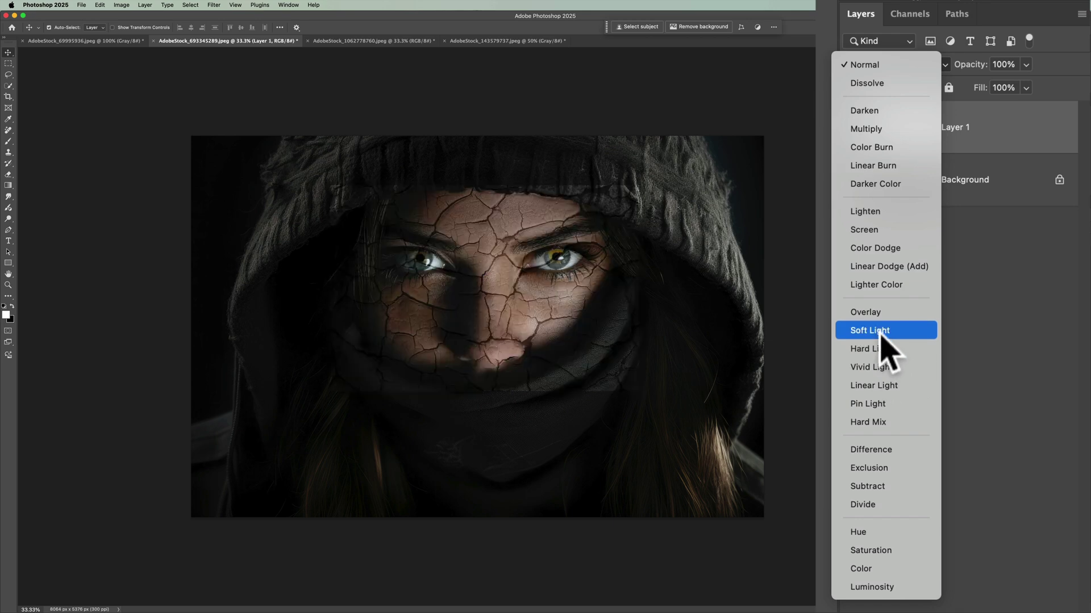
left_click(880, 313)
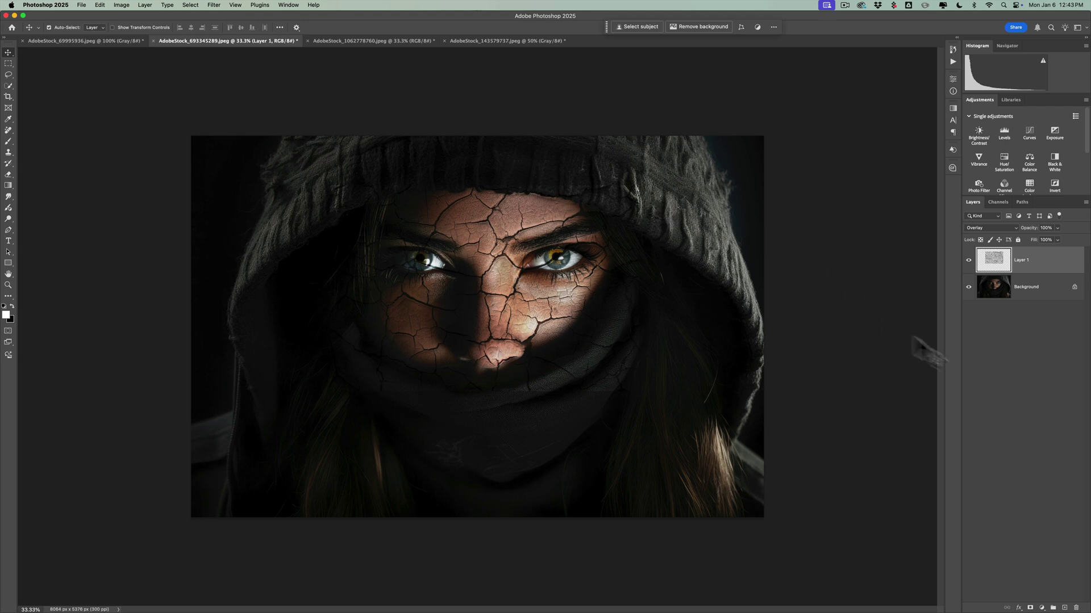
Add a white layer mask to Layer 1 and switch to the Brush tool
left_click(1052, 260)
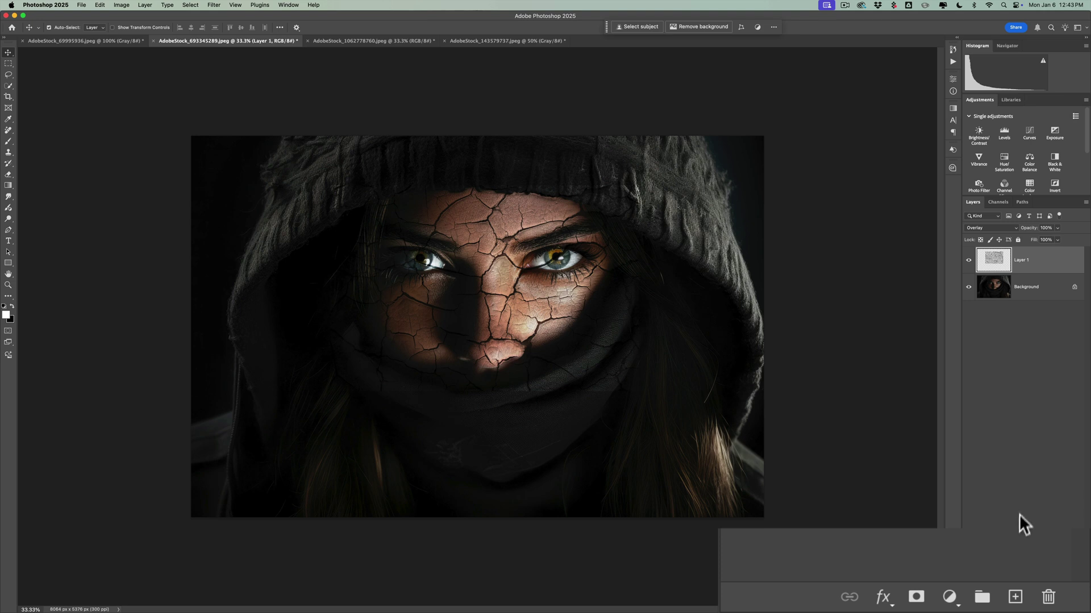
left_click(916, 595)
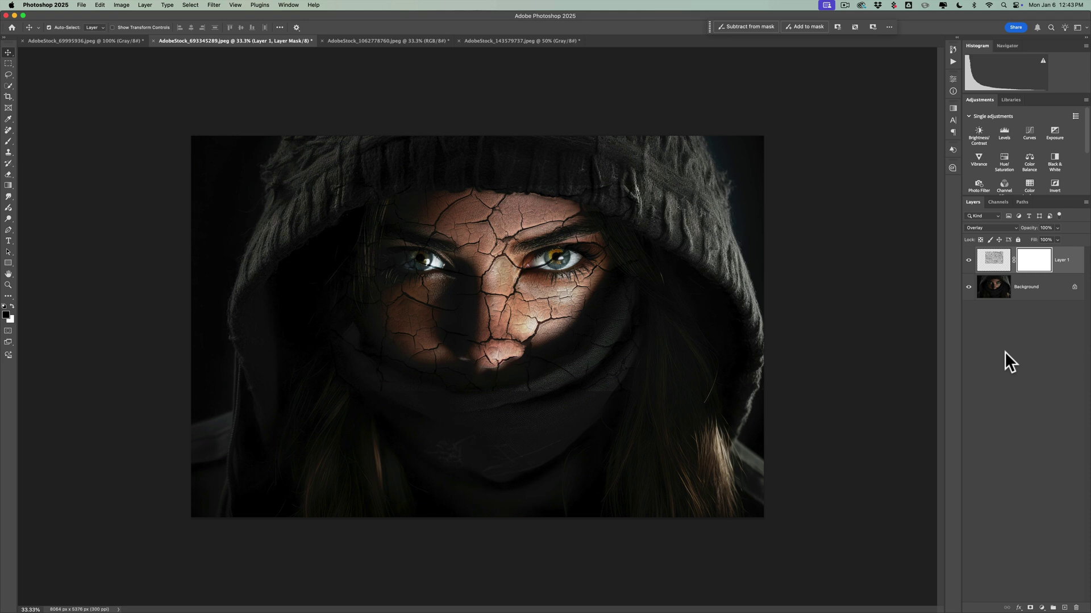
key("b")
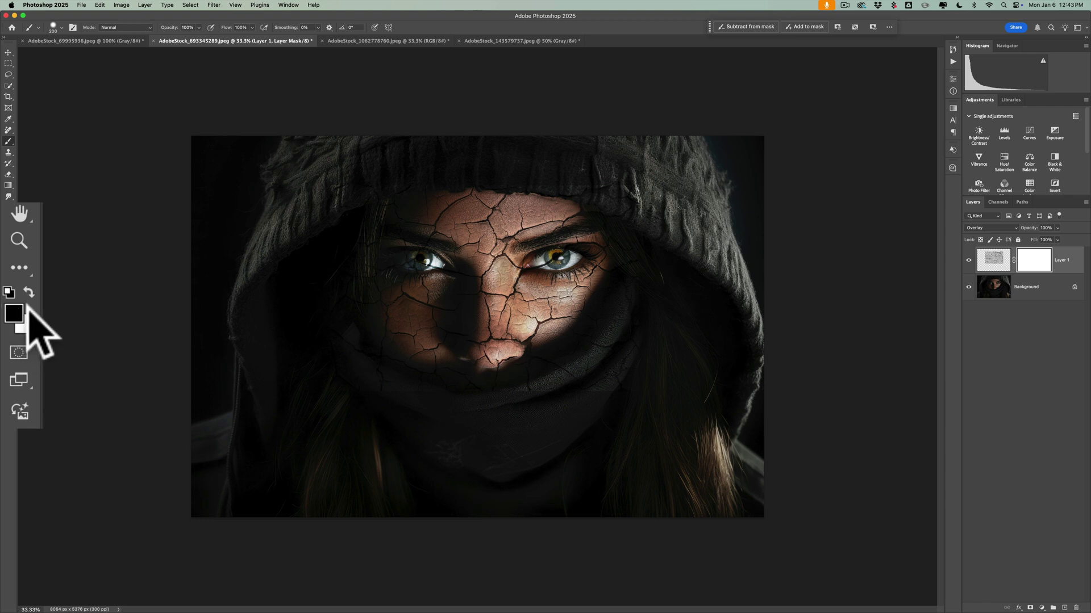
Set black as the foreground colour and a 250 px brush
left_click(30, 292)
left_click(29, 292)
key("x")
key("x")
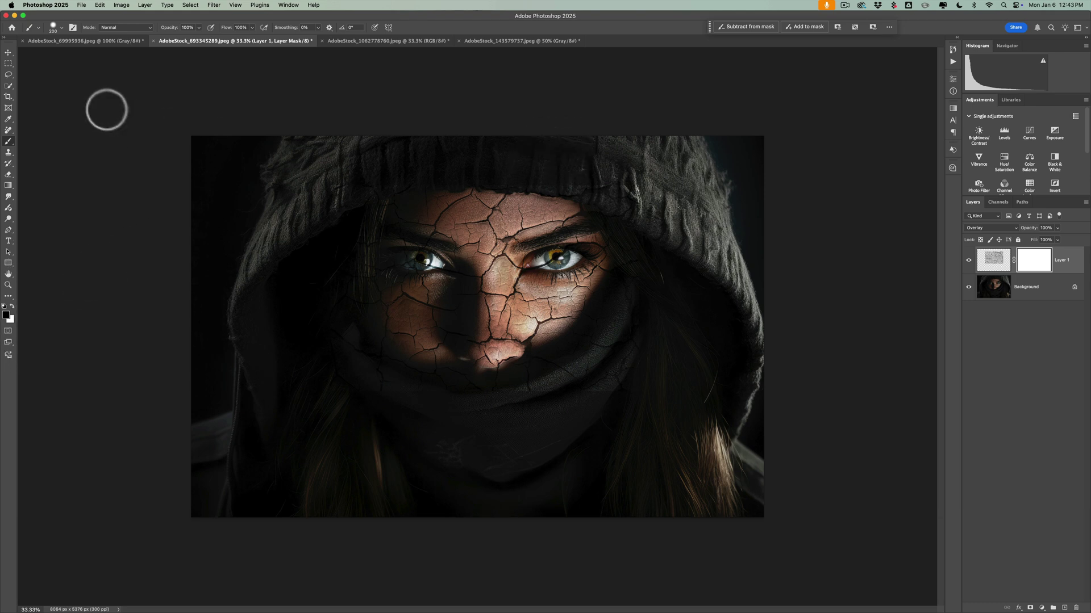
left_click(61, 28)
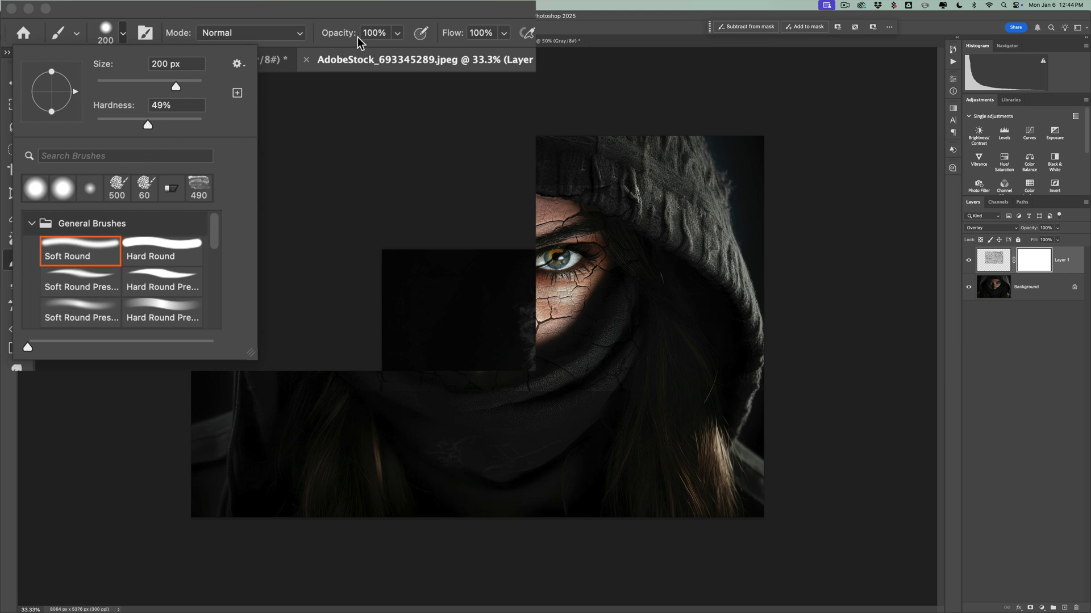
left_click(420, 59)
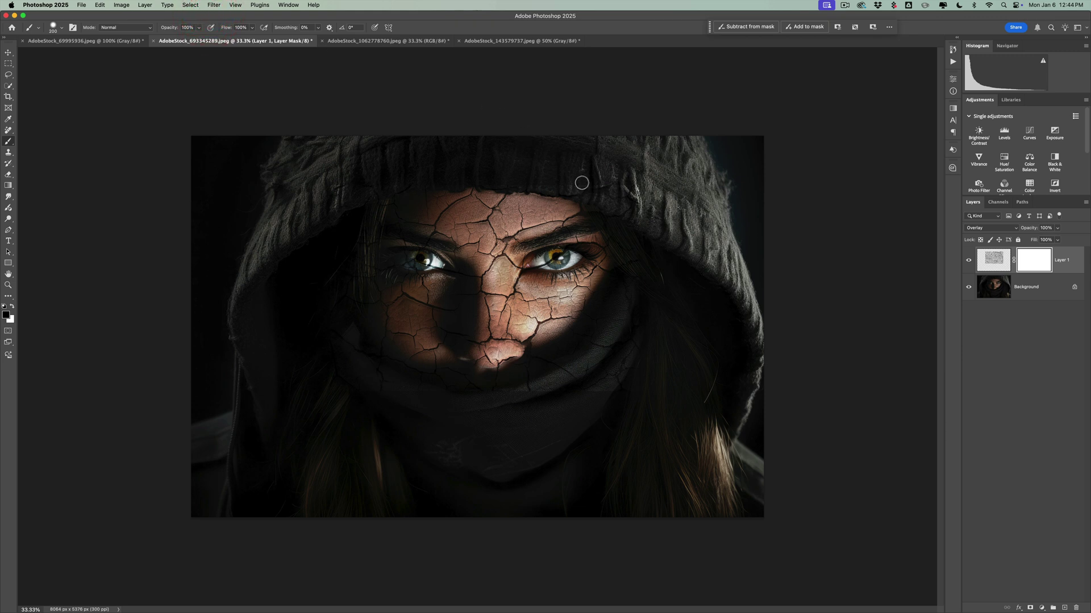
key("bracketright")
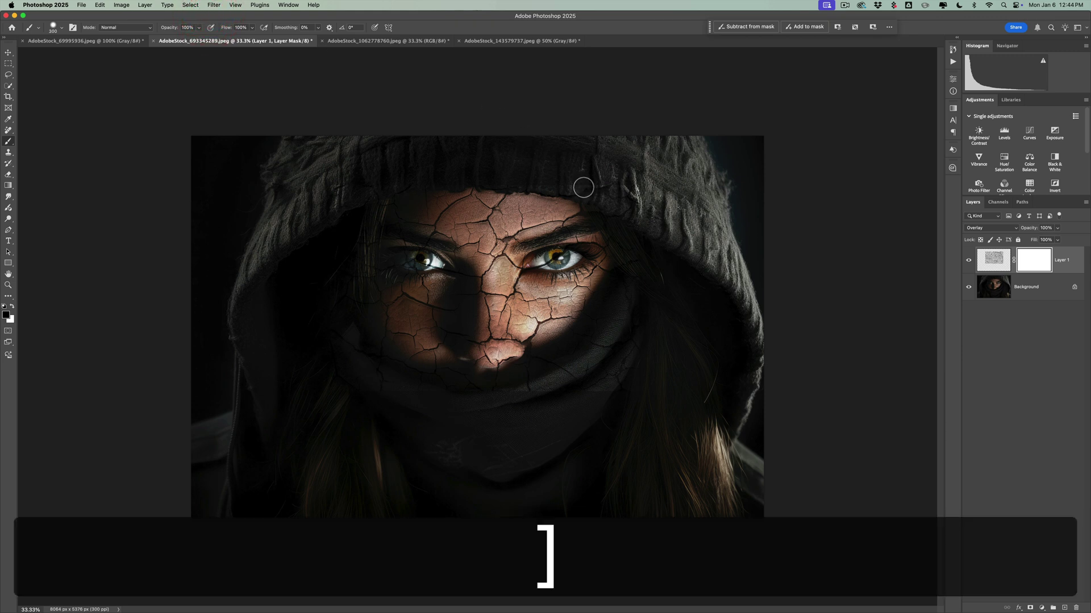
key("bracketleft")
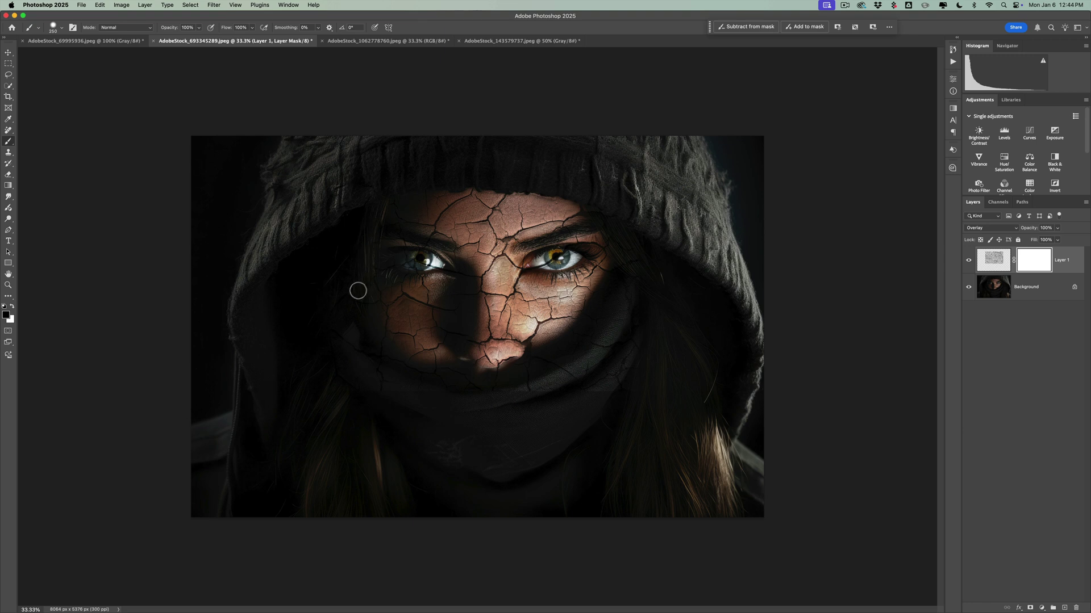
Paint black on the mask over the eyes, scarf and hood, using 250 and 500 px brushes
mouse_move(323, 237)
left_mouse_down()
mouse_move(443, 172)
mouse_move(628, 243)
left_mouse_up()
mouse_move(628, 284)
left_mouse_down()
mouse_move(650, 282)
mouse_move(637, 287)
left_mouse_up()
key("bracketright")
key("bracketright")
key("bracketright")
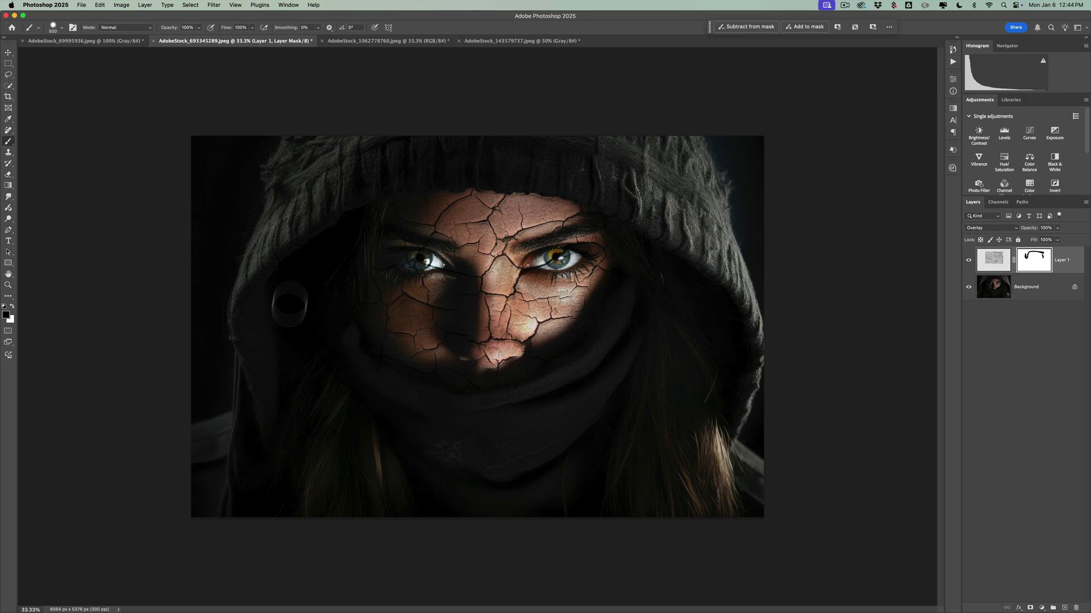
mouse_move(566, 439)
left_mouse_down()
mouse_move(602, 451)
mouse_move(630, 333)
mouse_move(558, 467)
left_mouse_up()
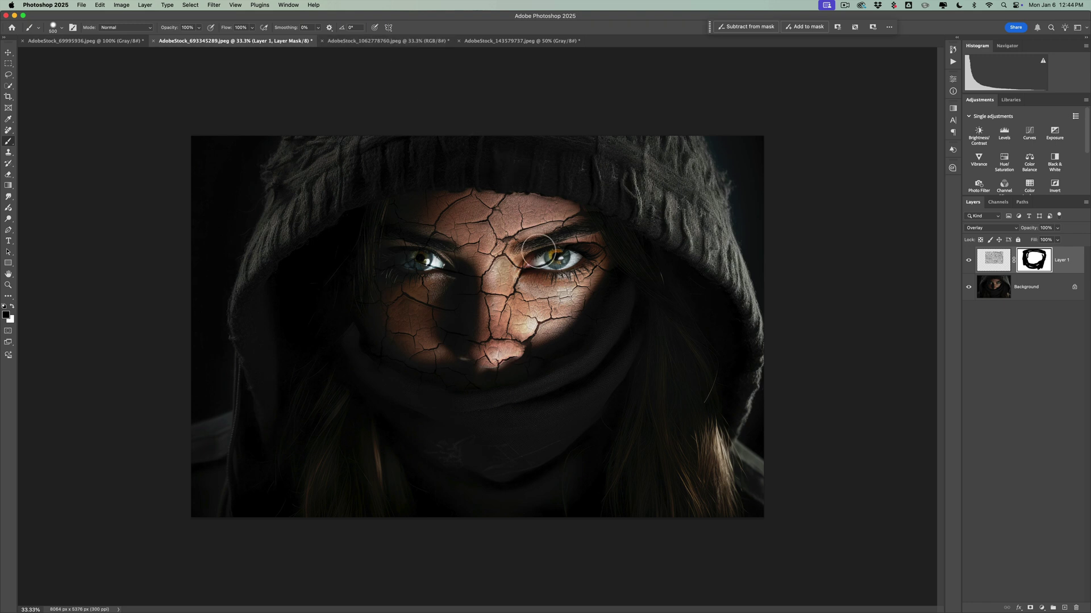
key("bracketleft")
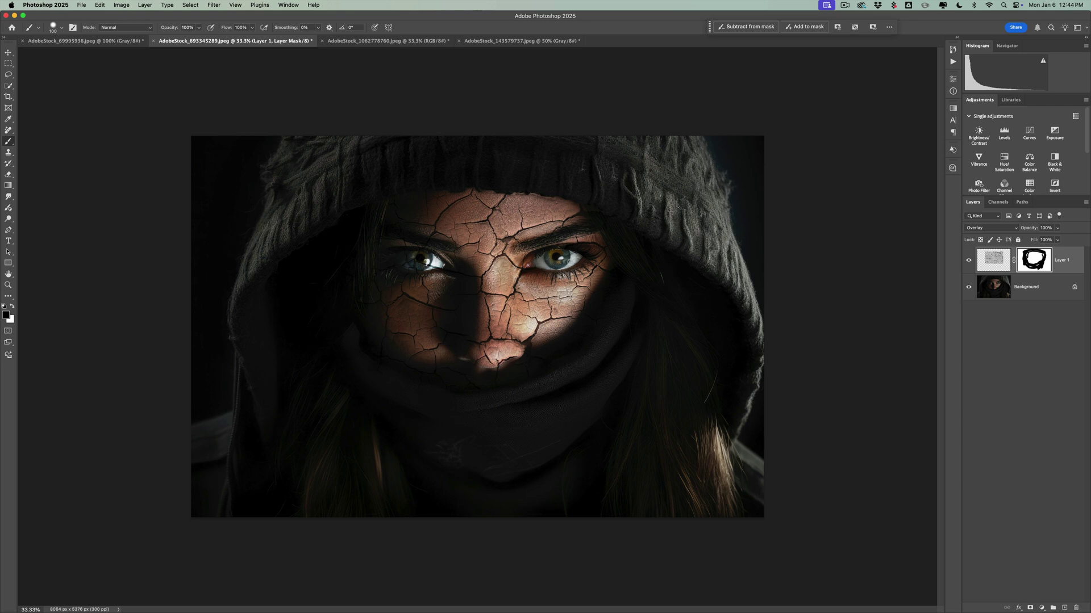
left_click_drag(531, 265, 500, 273)
Paste the cracked texture onto the hooded-face portrait as Layer 1 and nudge it left
left_click(415, 253)
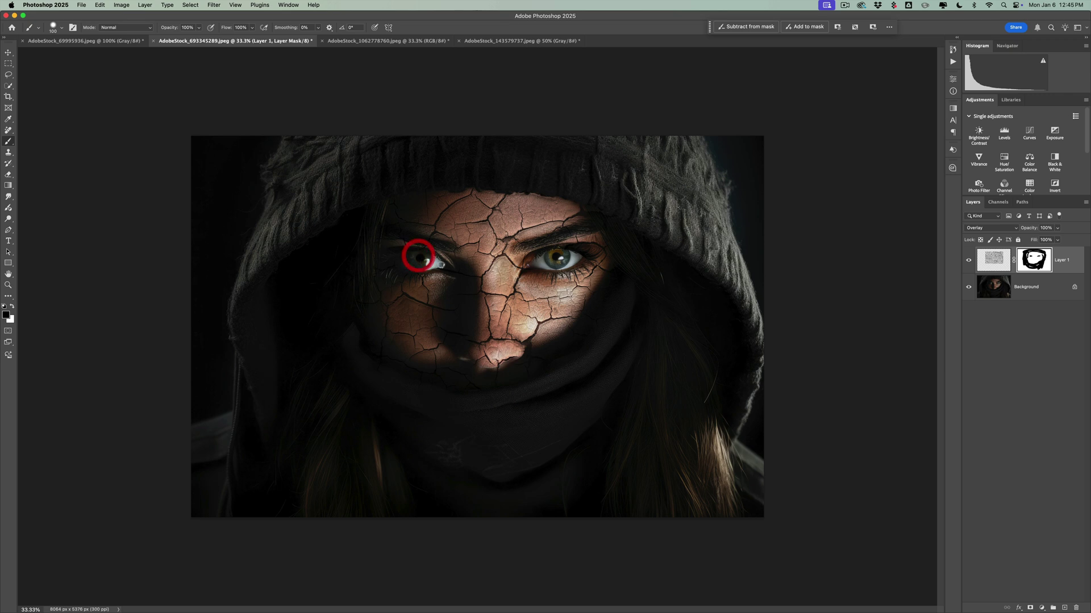
left_click(362, 47)
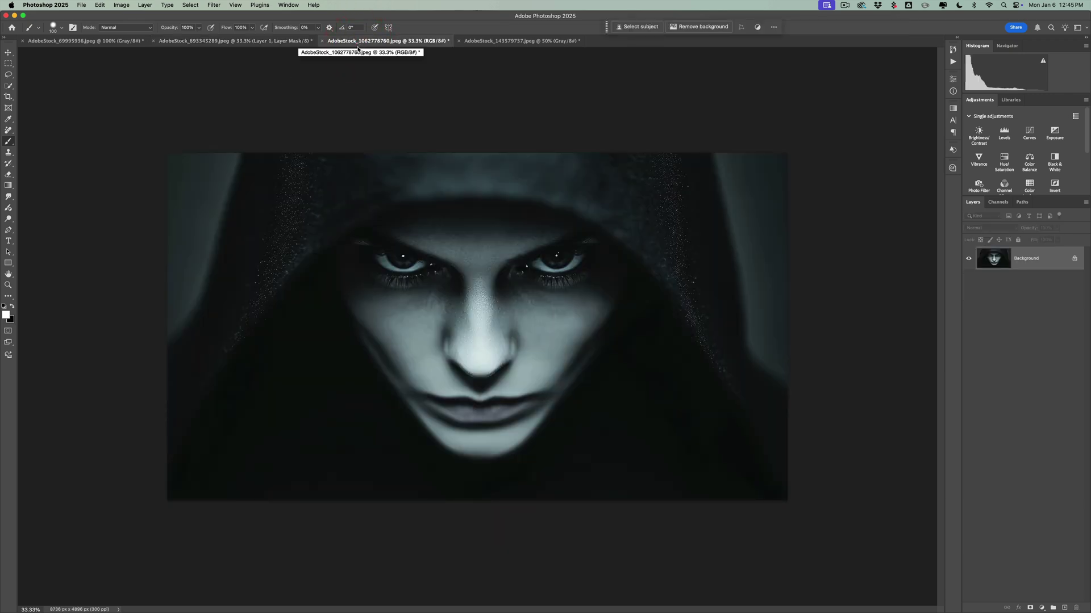
left_click(109, 45)
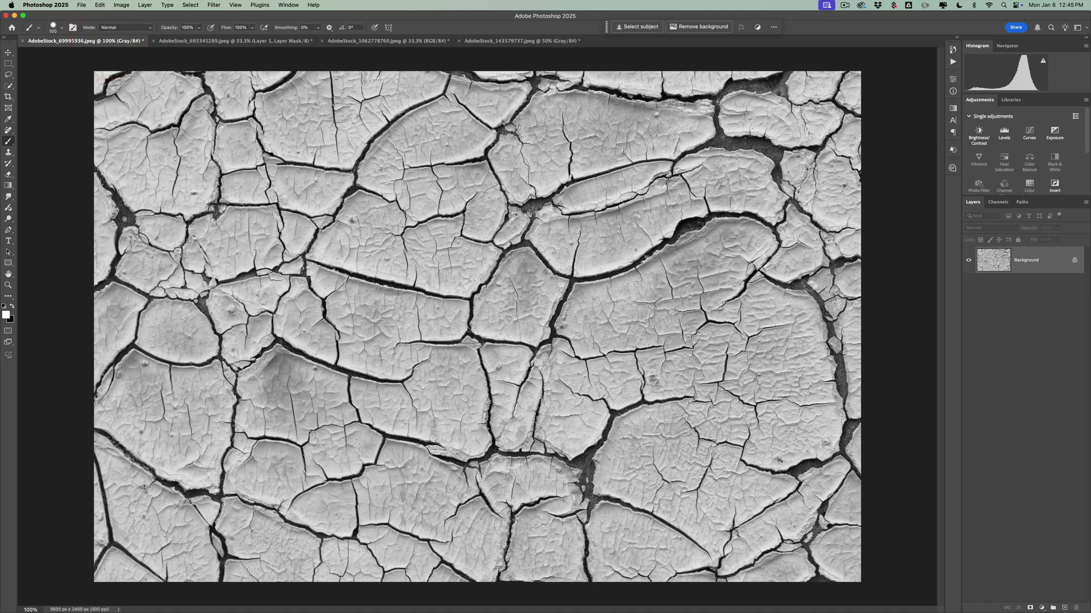
left_click(8, 53)
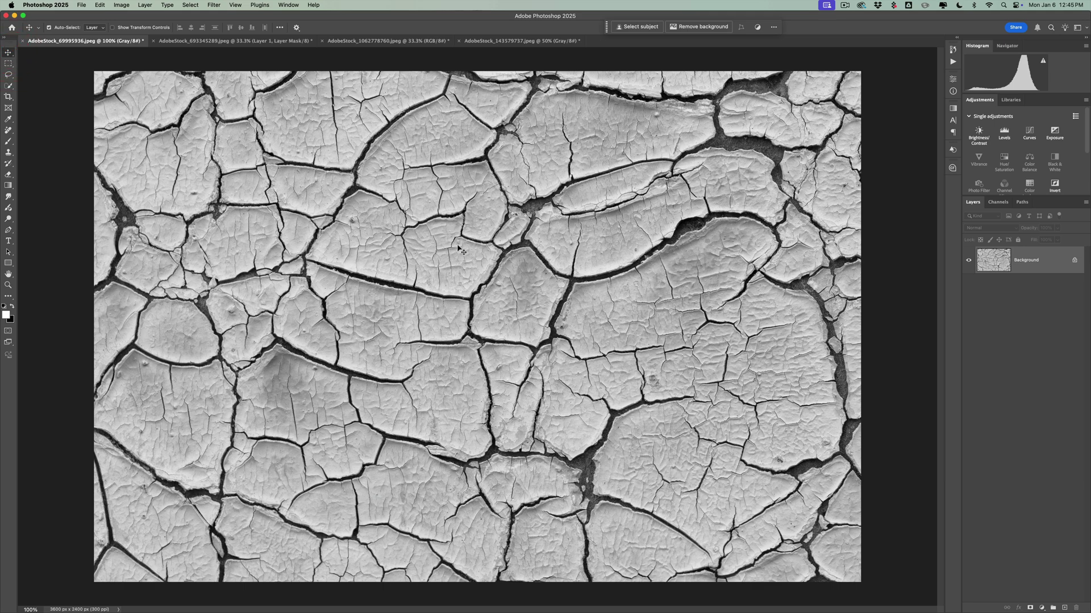
left_click(379, 42)
key("cmd+v")
left_click_drag(493, 312, 474, 317)
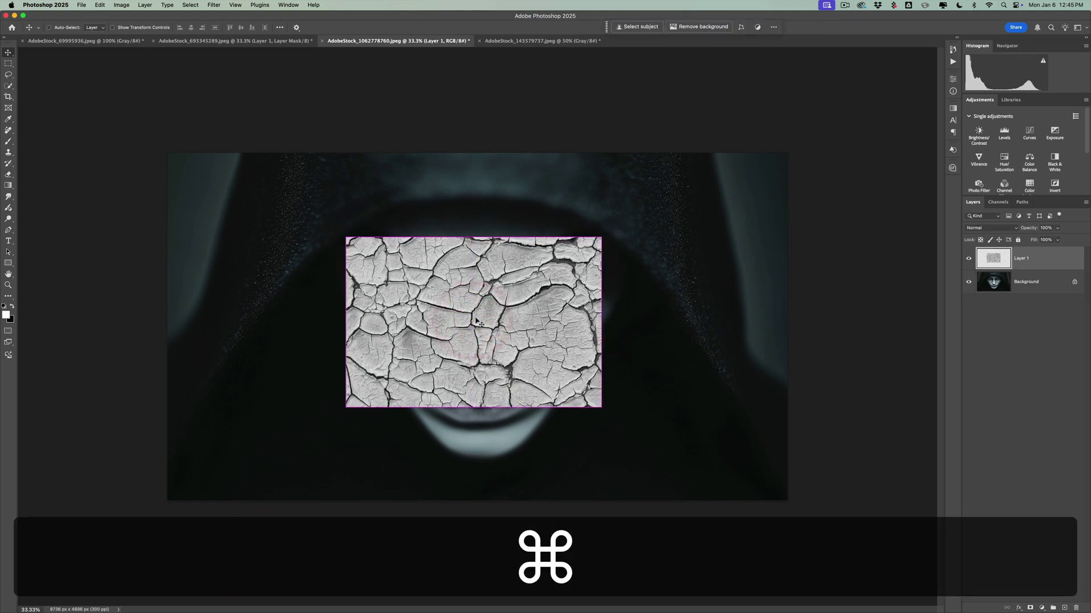
Scale the texture to about 147% over the face, shift it slightly, and commit
key("cmd+t")
left_click_drag(474, 237, 475, 205)
left_click_drag(473, 407, 480, 452)
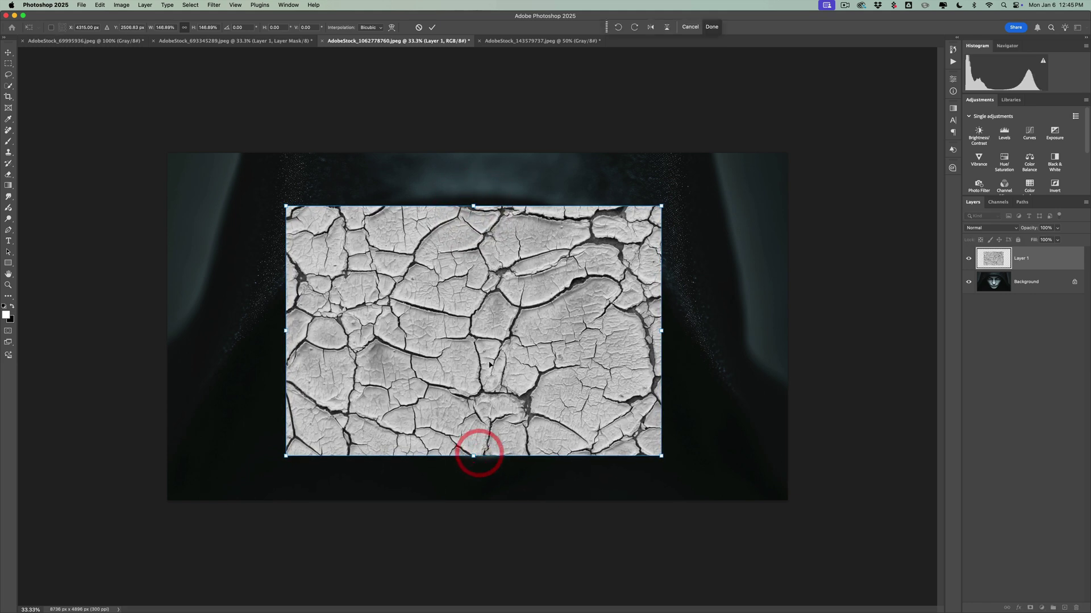
left_click_drag(498, 354, 493, 362)
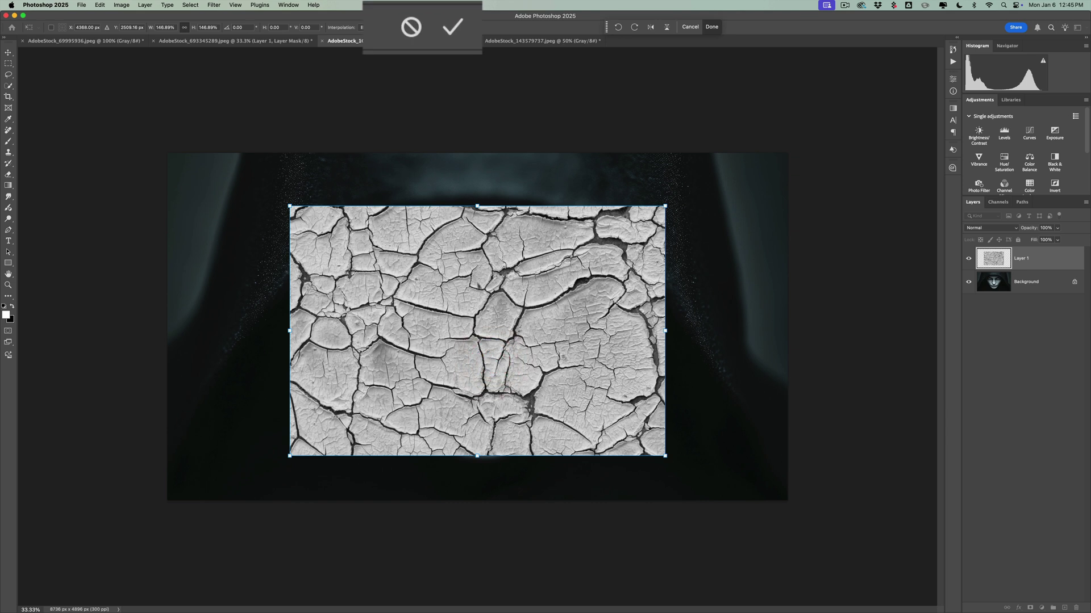
left_click(456, 25)
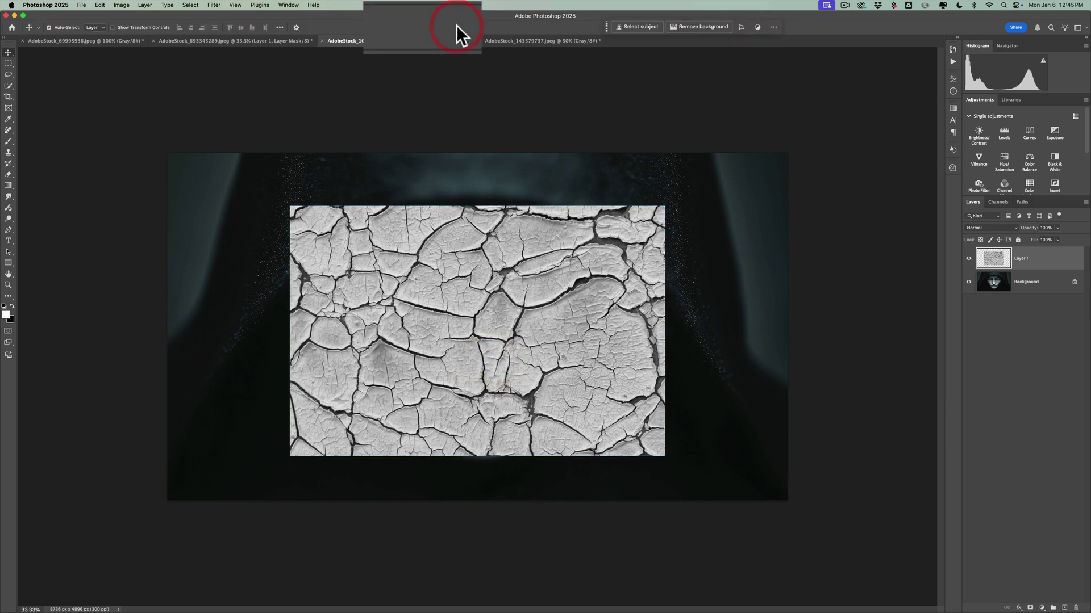
Set the crack texture layer to Multiply and enlarge it a further 105%
left_click(977, 227)
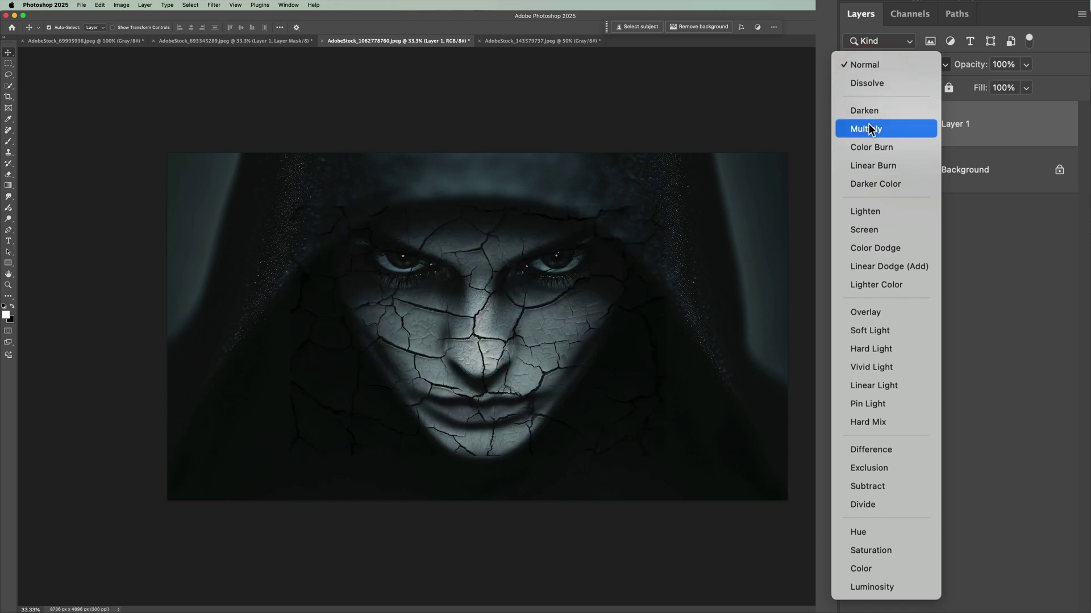
left_click(874, 129)
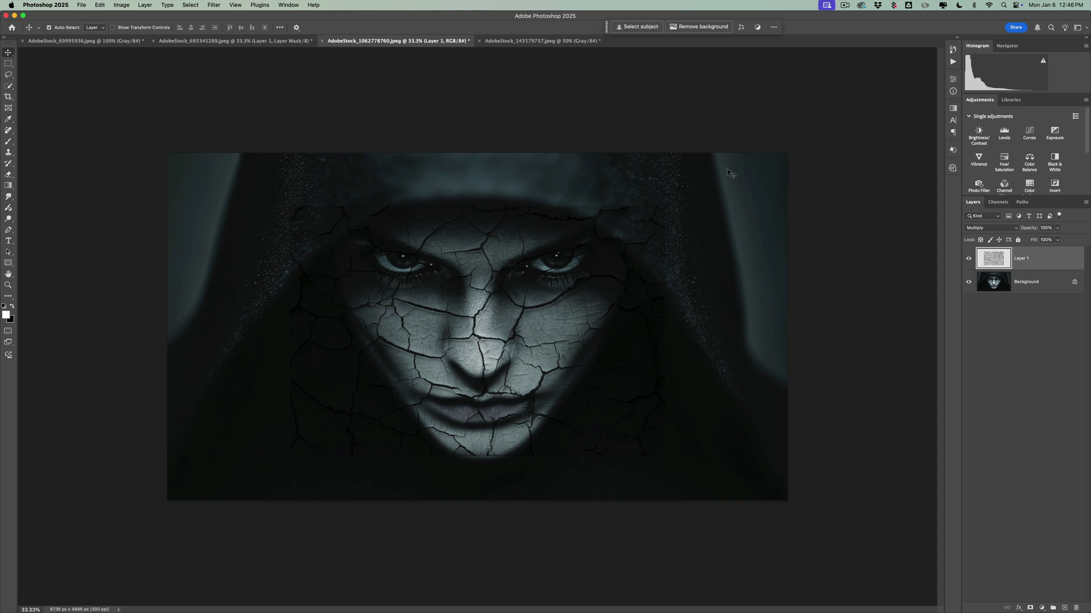
key("super+t")
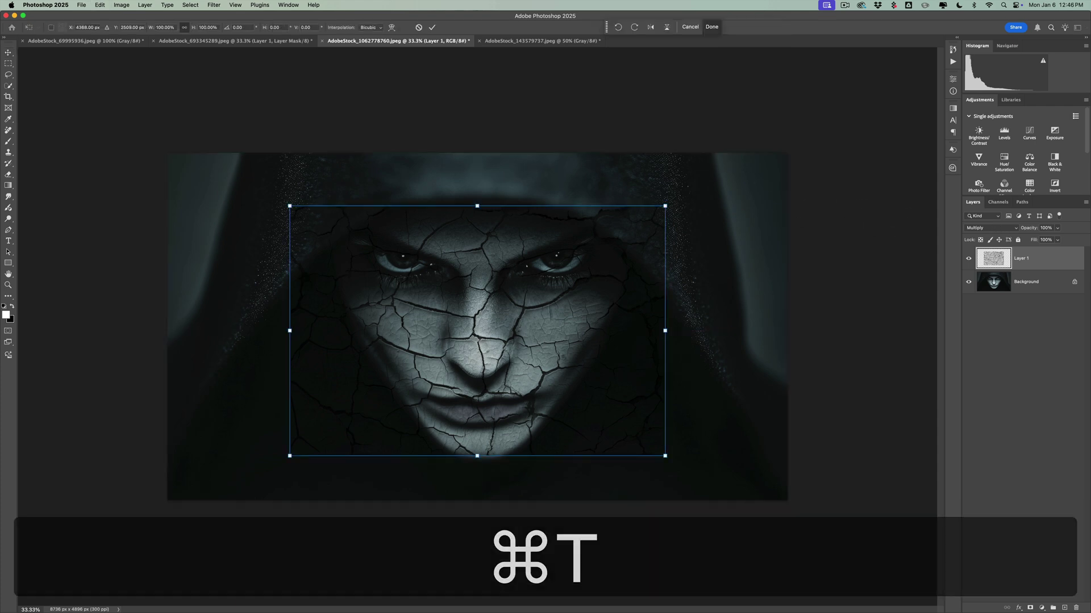
left_click_drag(476, 456, 476, 462)
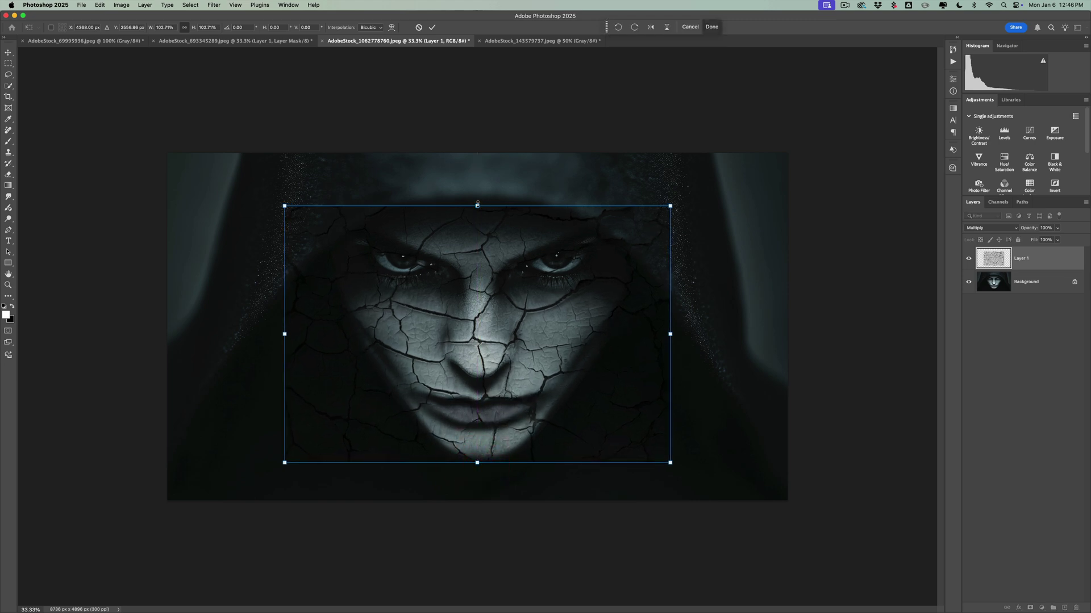
left_click_drag(477, 203, 478, 198)
left_click(431, 26)
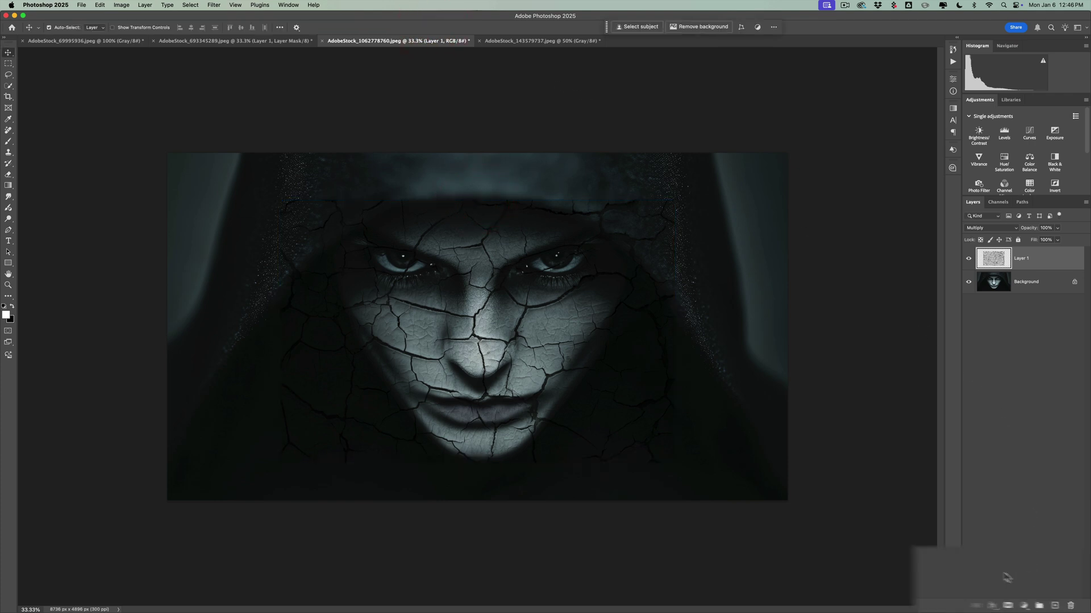
Add a layer mask to the crack texture and pick a 700 px brush
left_click(1030, 608)
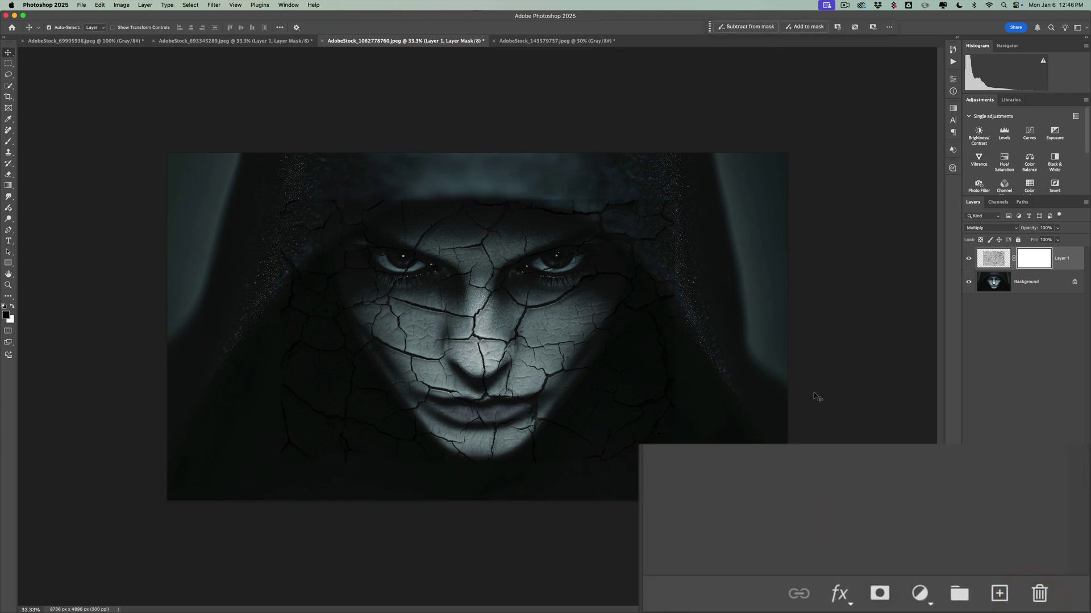
key("b")
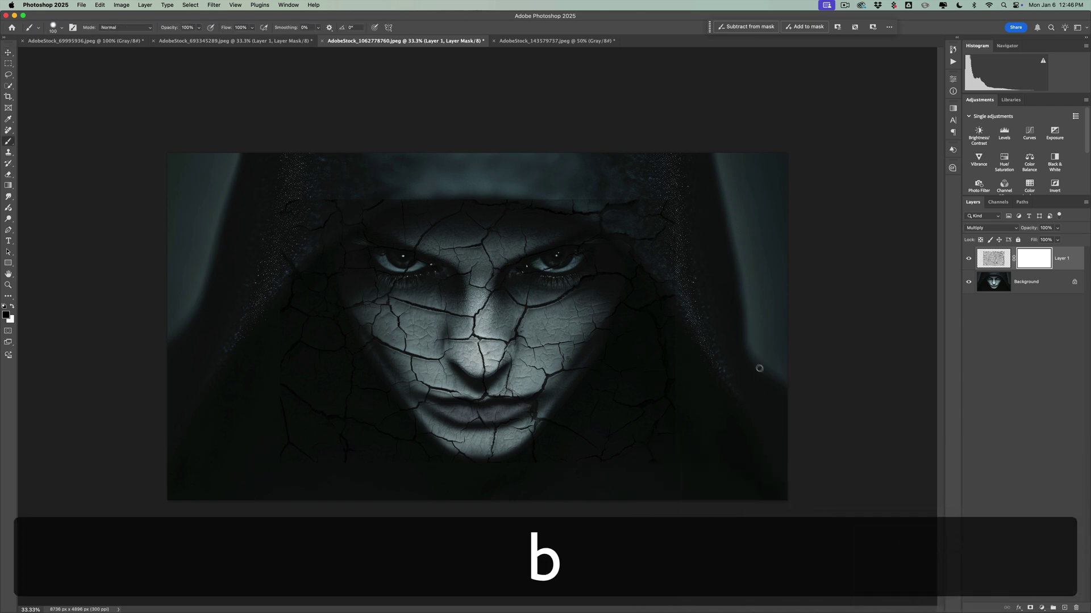
key("bracketright")
key("bracketright")
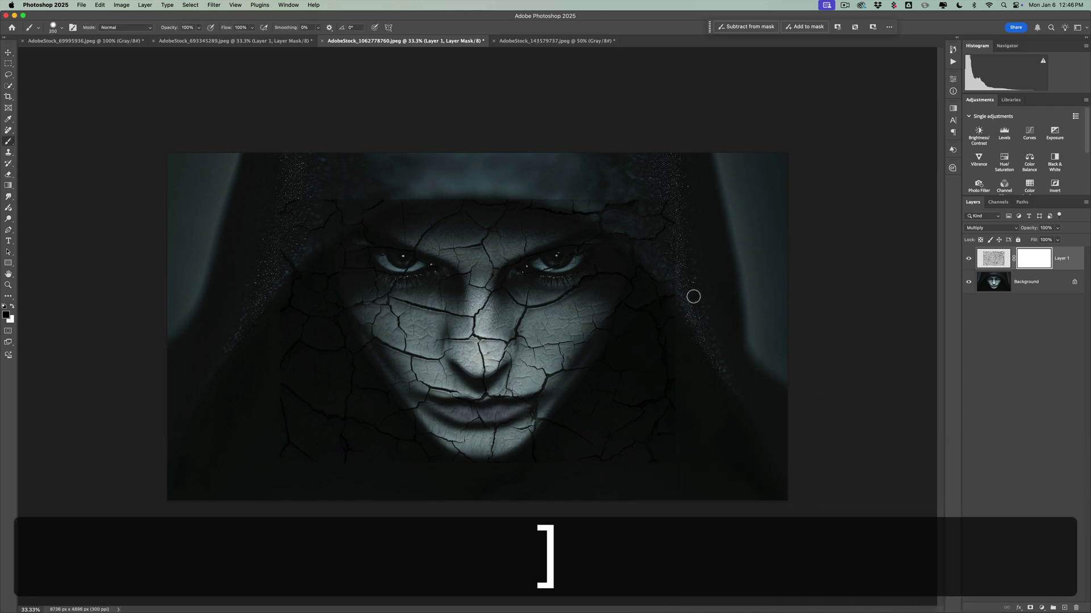
key("bracketright")
key("bracketright")
key("bracketright")
key("bracketright")
key("bracketright")
key("bracketright")
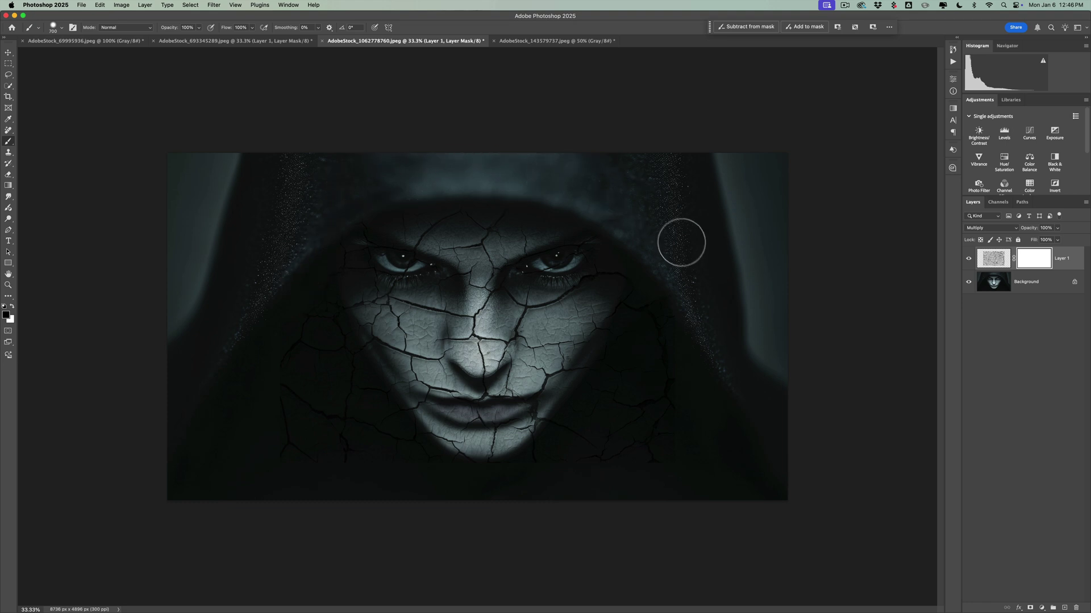
Paint black over the top, right side and bottom of the hood to hide the cracks
left_click(689, 254)
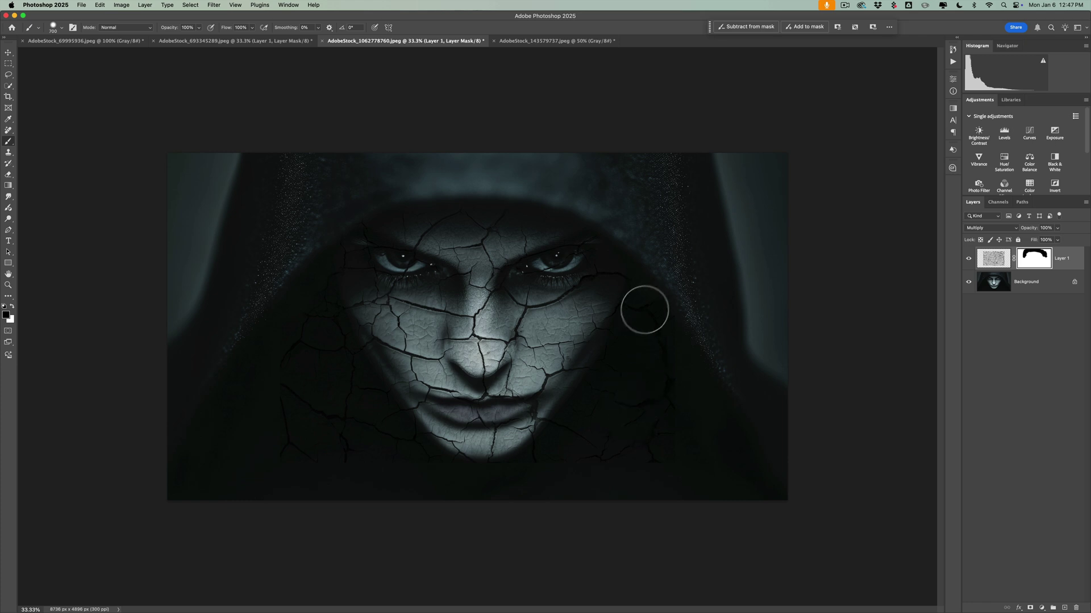
mouse_move(651, 305)
left_mouse_down()
mouse_move(668, 420)
mouse_move(679, 385)
mouse_move(692, 382)
mouse_move(696, 470)
mouse_move(679, 408)
mouse_move(662, 398)
mouse_move(626, 463)
mouse_move(632, 339)
mouse_move(552, 480)
mouse_move(614, 405)
mouse_move(606, 465)
mouse_move(669, 323)
mouse_move(660, 389)
mouse_move(574, 495)
mouse_move(665, 401)
mouse_move(718, 401)
mouse_move(744, 501)
mouse_move(718, 424)
mouse_move(644, 479)
mouse_move(426, 480)
mouse_move(378, 439)
mouse_move(322, 361)
mouse_move(309, 329)
mouse_move(409, 464)
mouse_move(301, 288)
mouse_move(293, 438)
mouse_move(384, 521)
mouse_move(321, 394)
mouse_move(336, 435)
mouse_move(307, 403)
mouse_move(245, 456)
mouse_move(264, 388)
mouse_move(325, 418)
mouse_move(396, 505)
mouse_move(540, 510)
mouse_move(639, 475)
mouse_move(569, 505)
mouse_move(568, 458)
mouse_move(542, 462)
mouse_move(557, 446)
mouse_move(529, 484)
mouse_move(416, 483)
mouse_move(608, 482)
mouse_move(315, 480)
mouse_move(290, 421)
mouse_move(272, 269)
mouse_move(313, 178)
left_mouse_up()
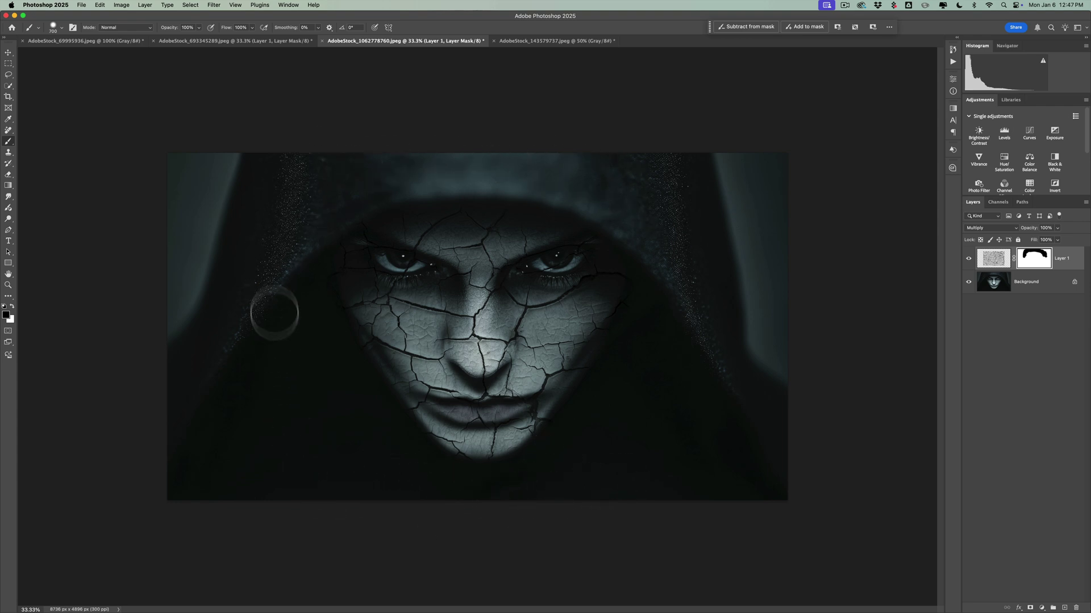
left_click(614, 480)
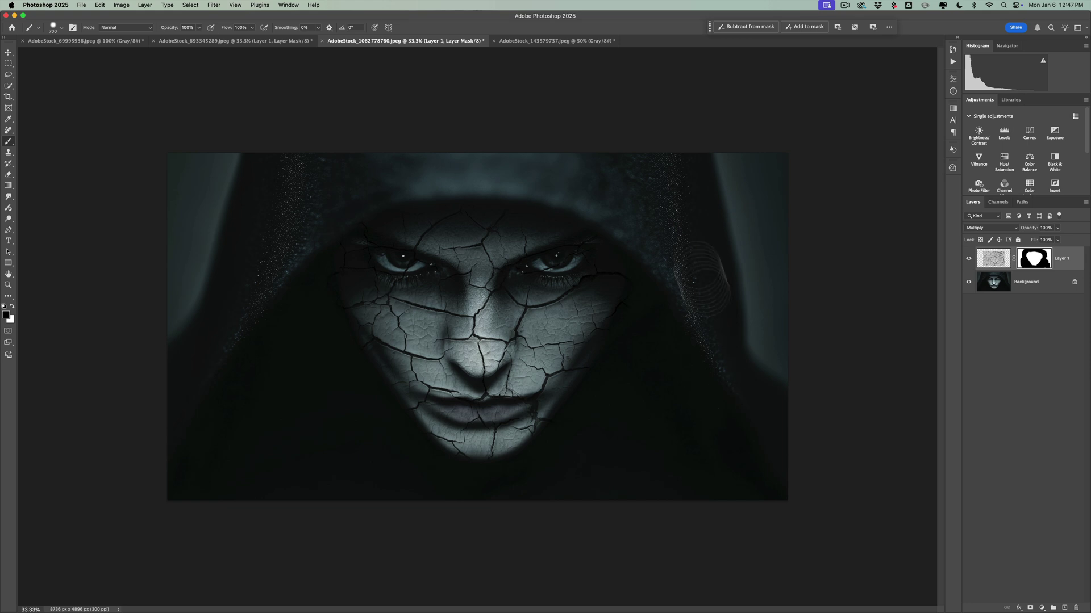
Hide the cracks on the hood's left side, then return to the AdobeStock_69995936 texture with the Move tool
left_click(268, 292)
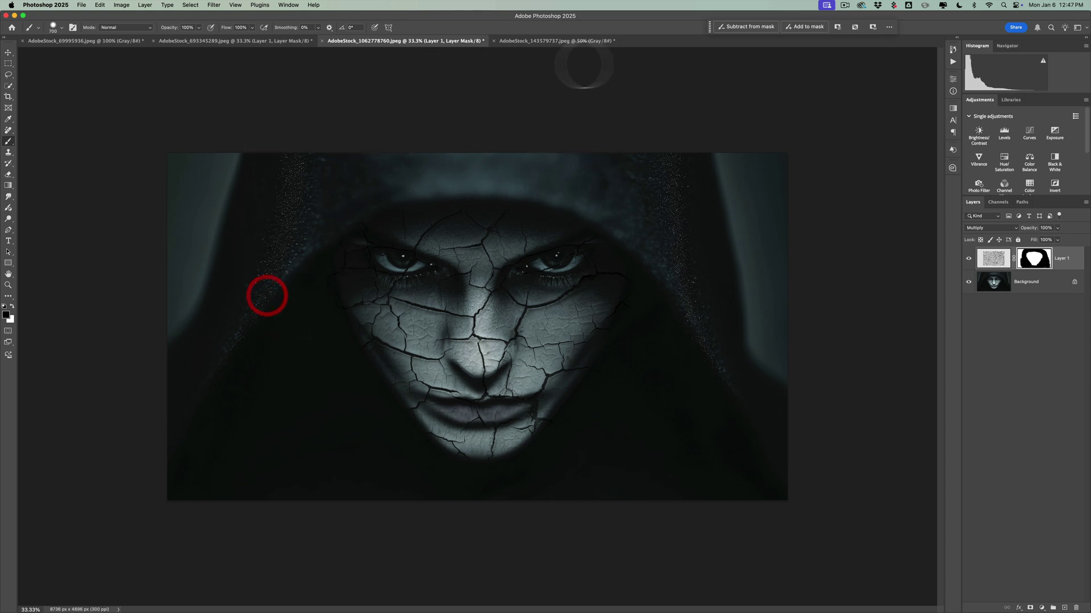
left_click(569, 43)
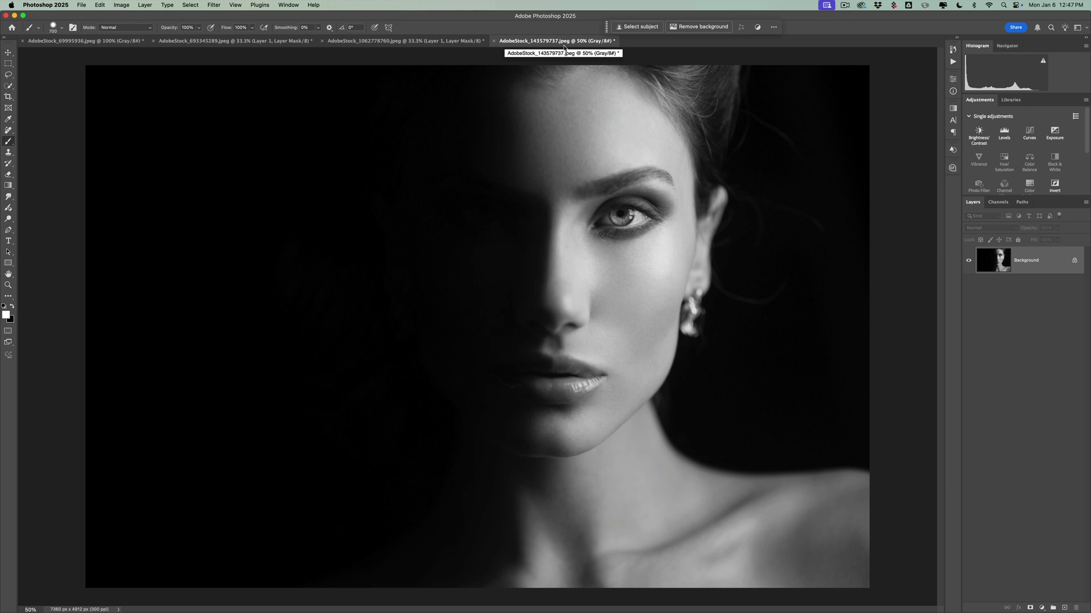
left_click(100, 41)
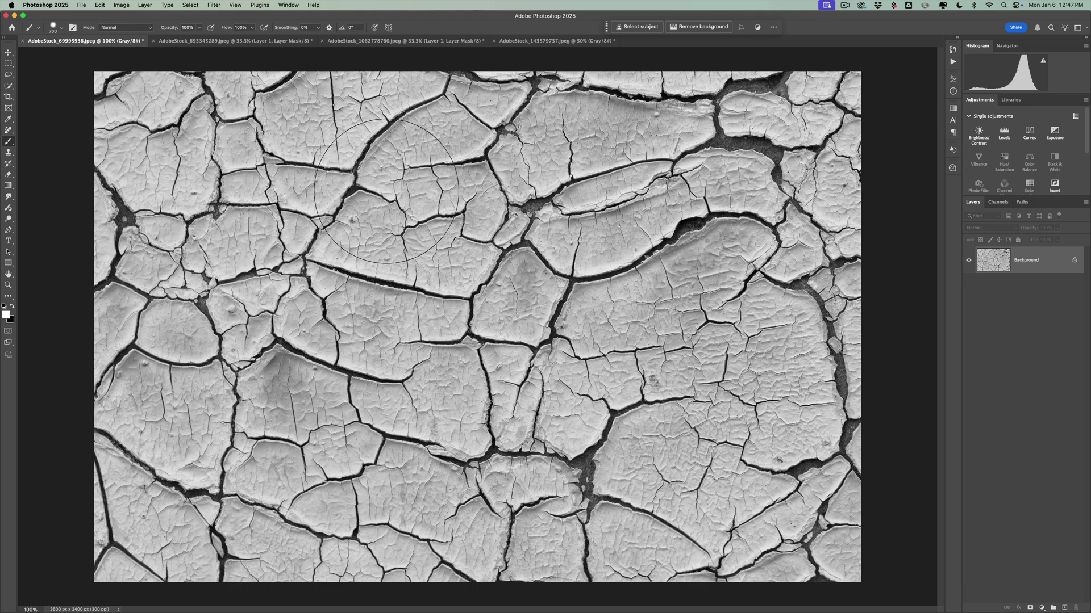
key("v")
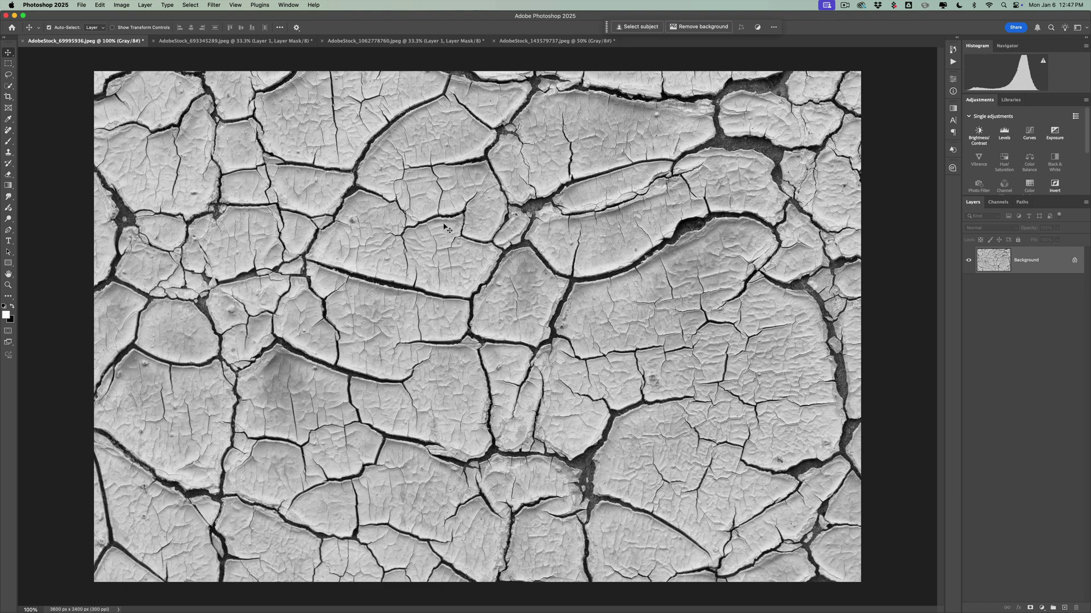
left_click(526, 41)
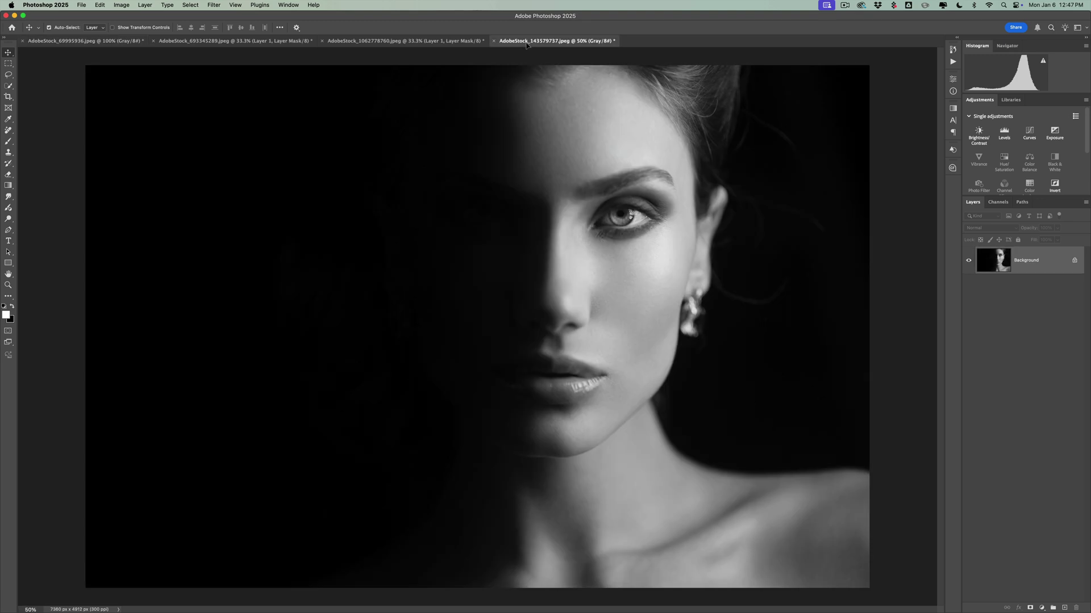
left_click(94, 40)
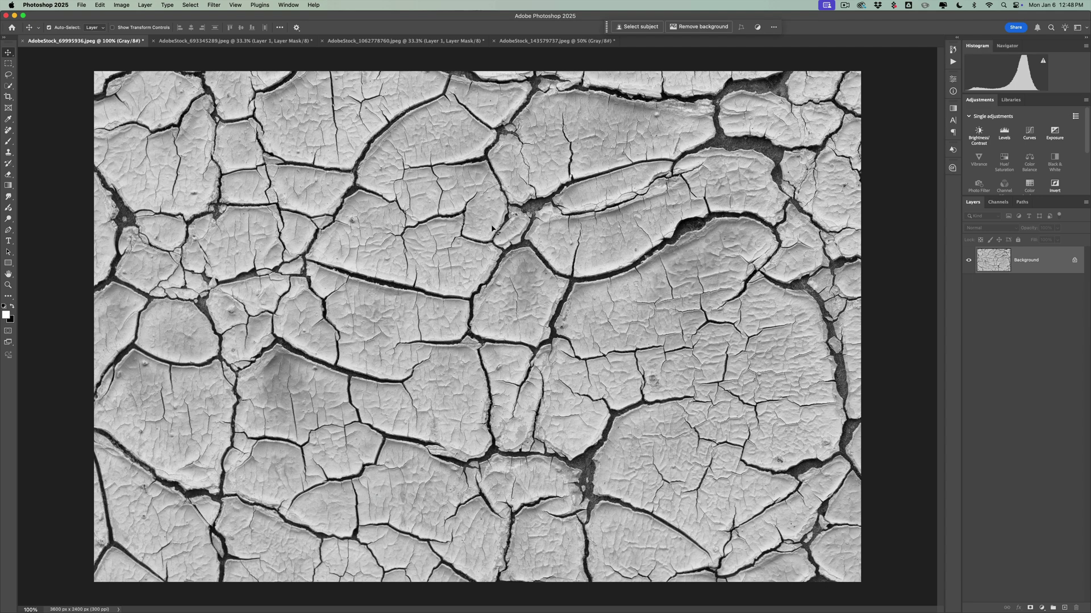
Select and copy the entire cracked-earth image, then show the AdobeStock_143579737 portrait
left_click(543, 41)
left_click(143, 41)
key("super+a")
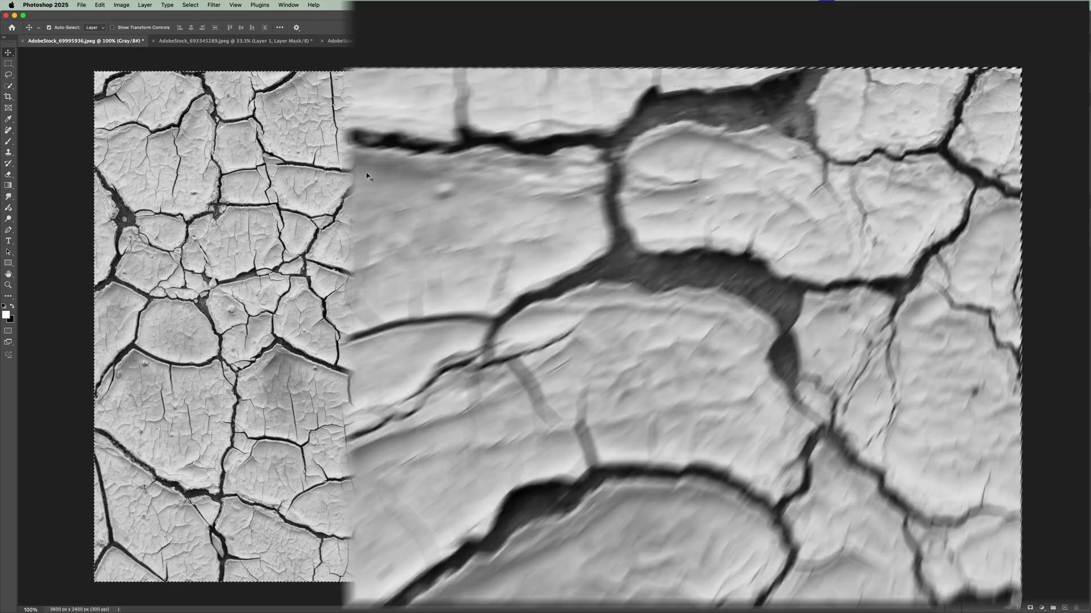
key("super+c")
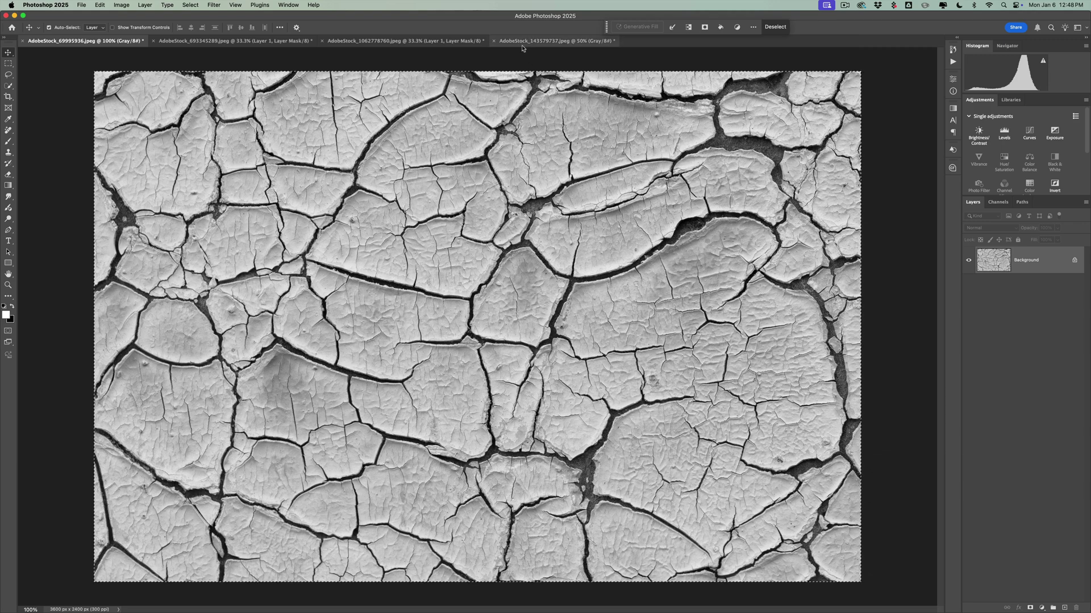
left_click(523, 44)
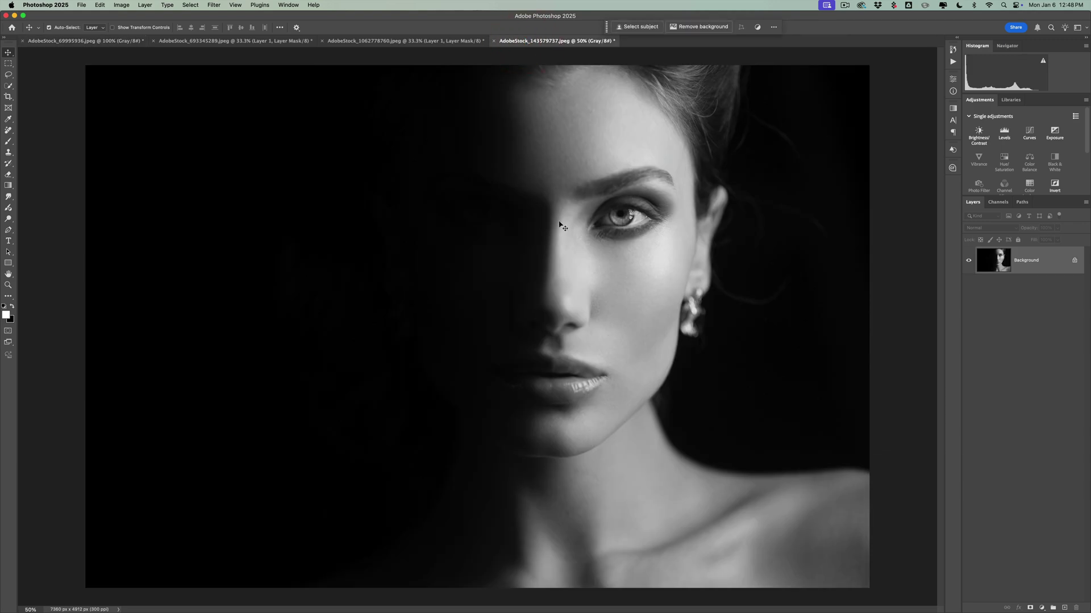
Paste the crack texture into the portrait and move it right over the face
left_click(560, 225)
key("super+v")
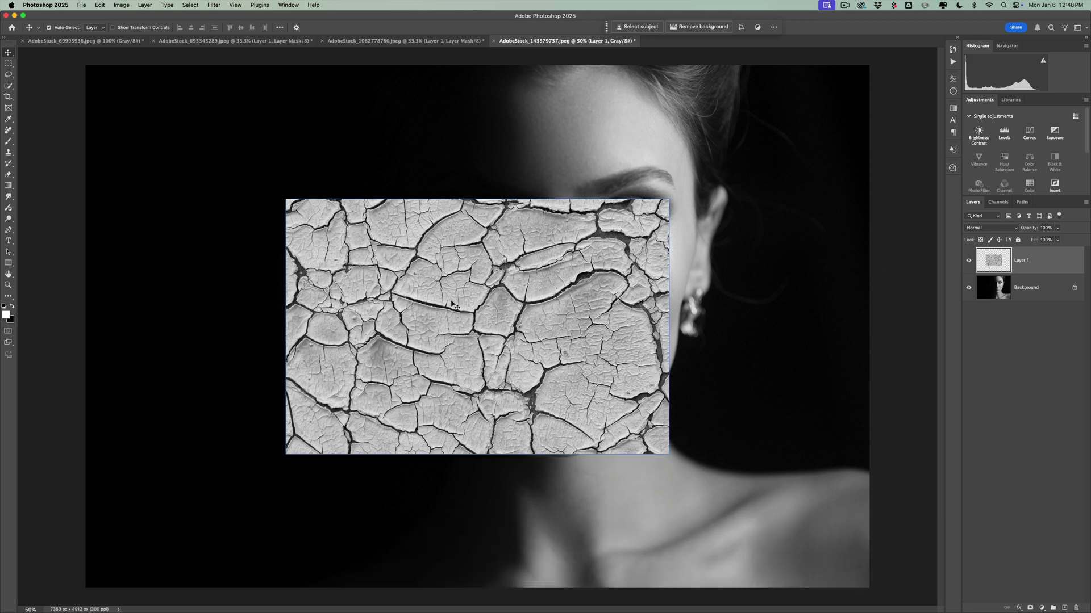
left_click_drag(453, 305, 600, 297)
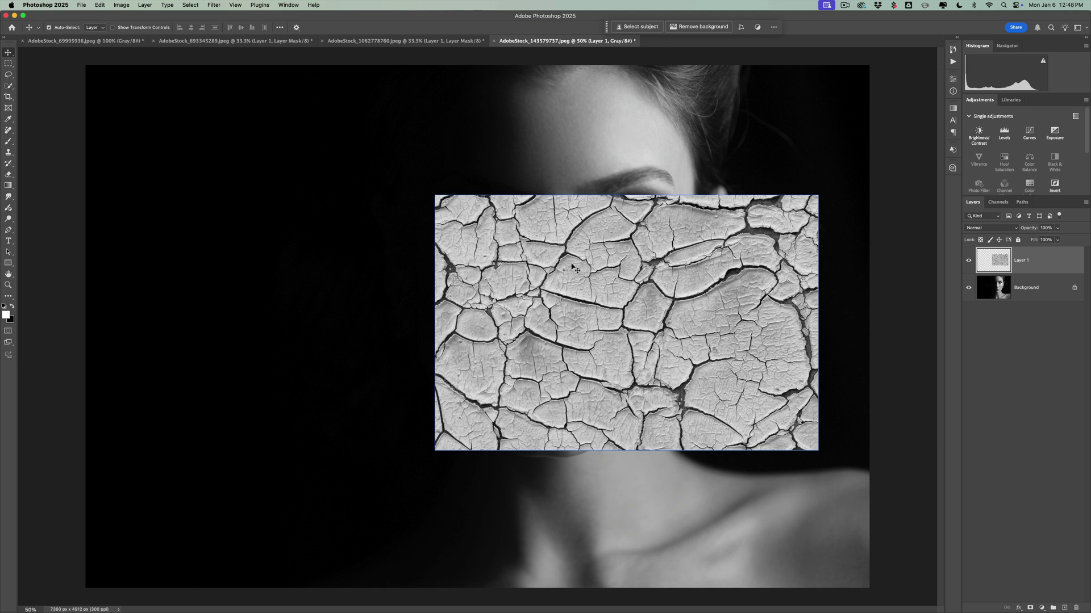
Rotate the texture 90° clockwise, scale it to about 181% over the right half, and commit
key("super")
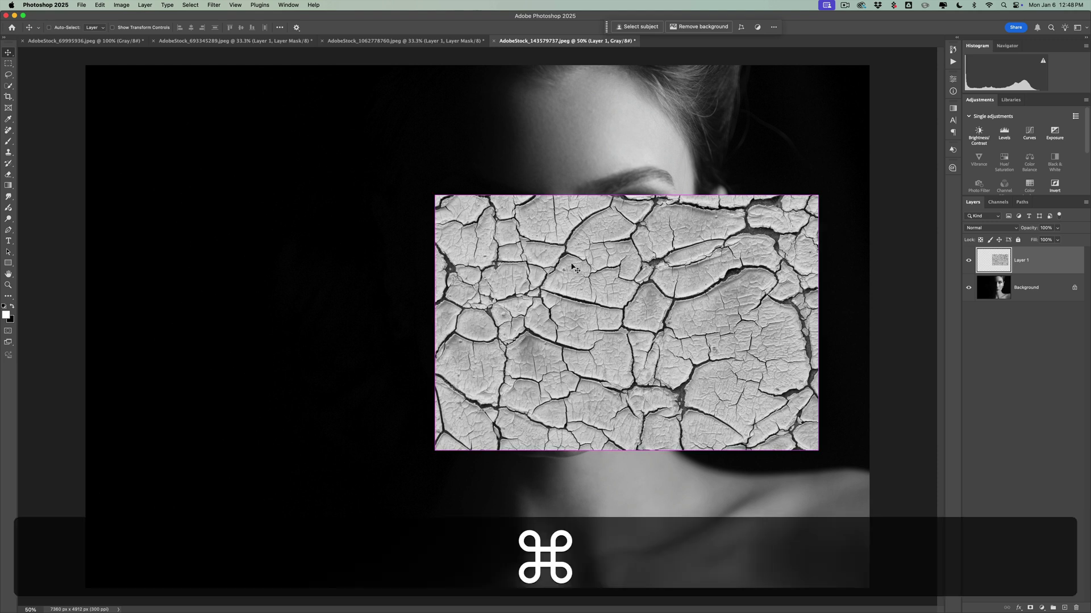
key("super+t")
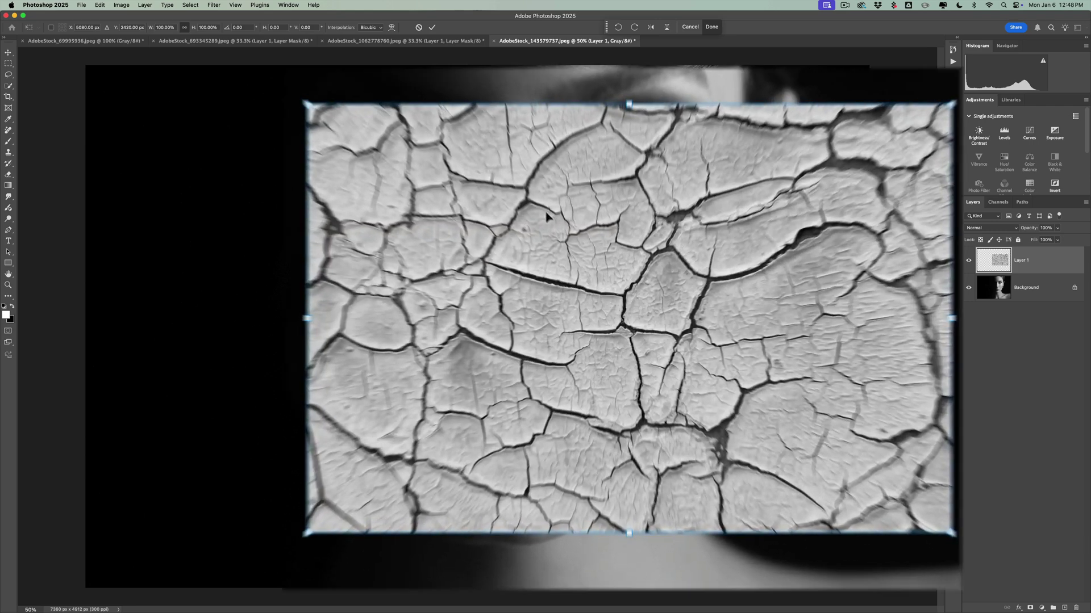
right_click(576, 259)
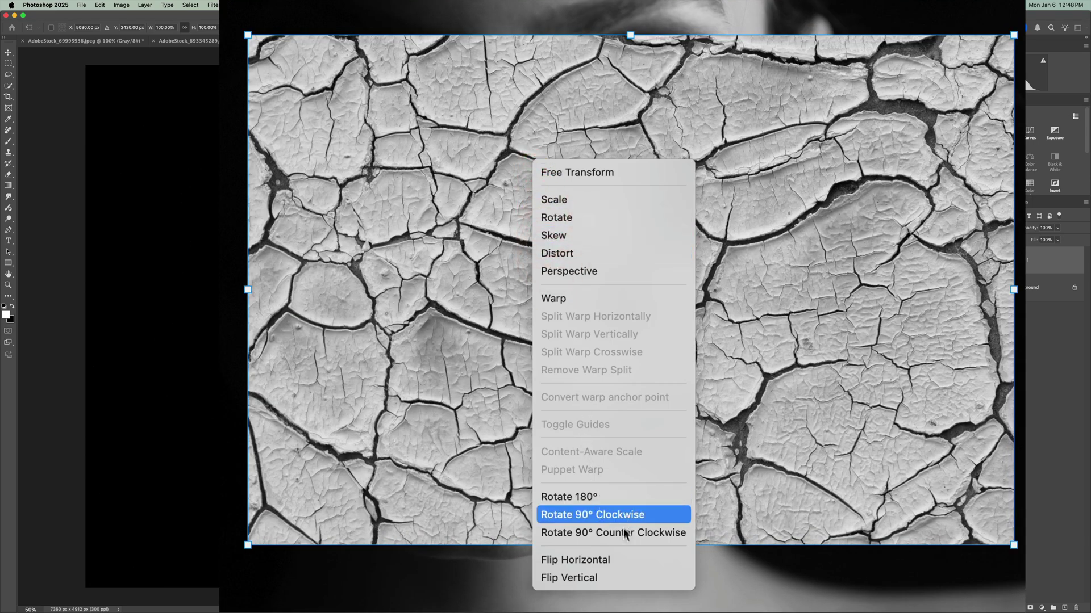
left_click(628, 515)
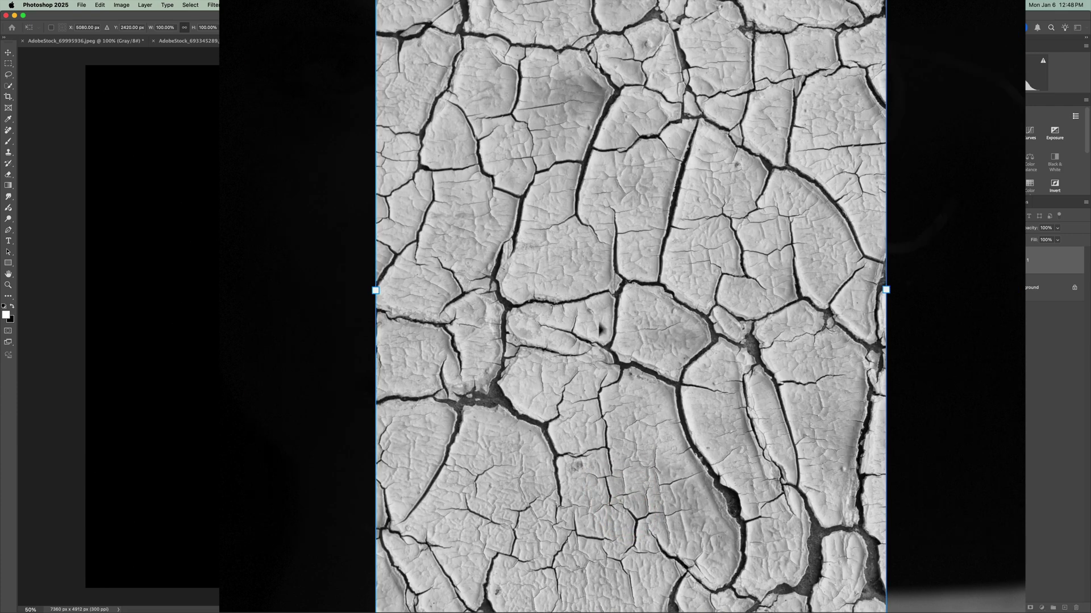
left_click_drag(605, 318, 585, 233)
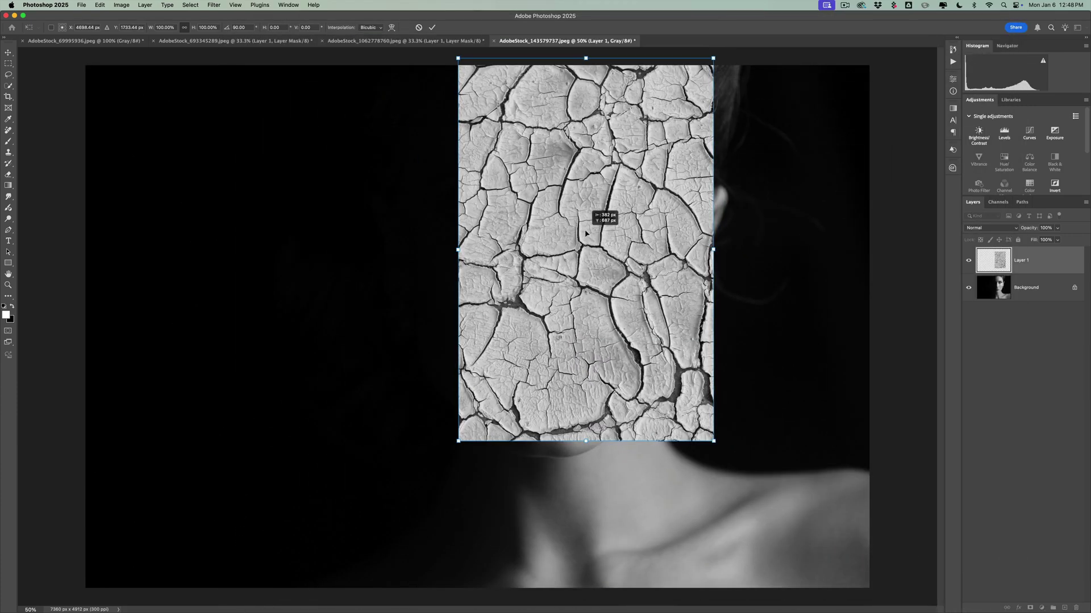
left_click_drag(713, 441, 873, 573)
left_click_drag(823, 333, 869, 333)
left_click(787, 339)
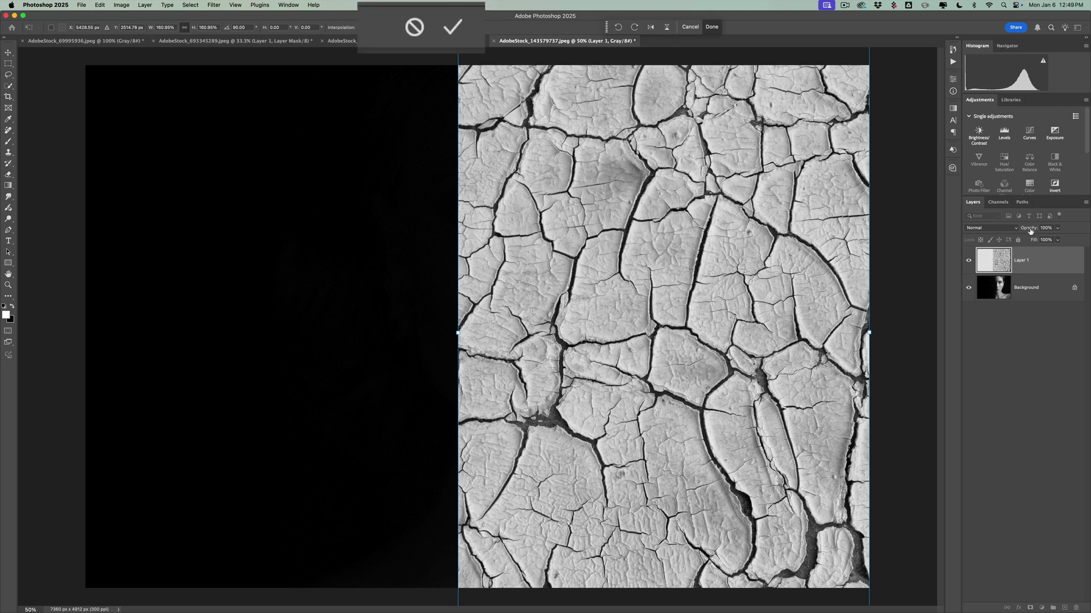
left_click(455, 31)
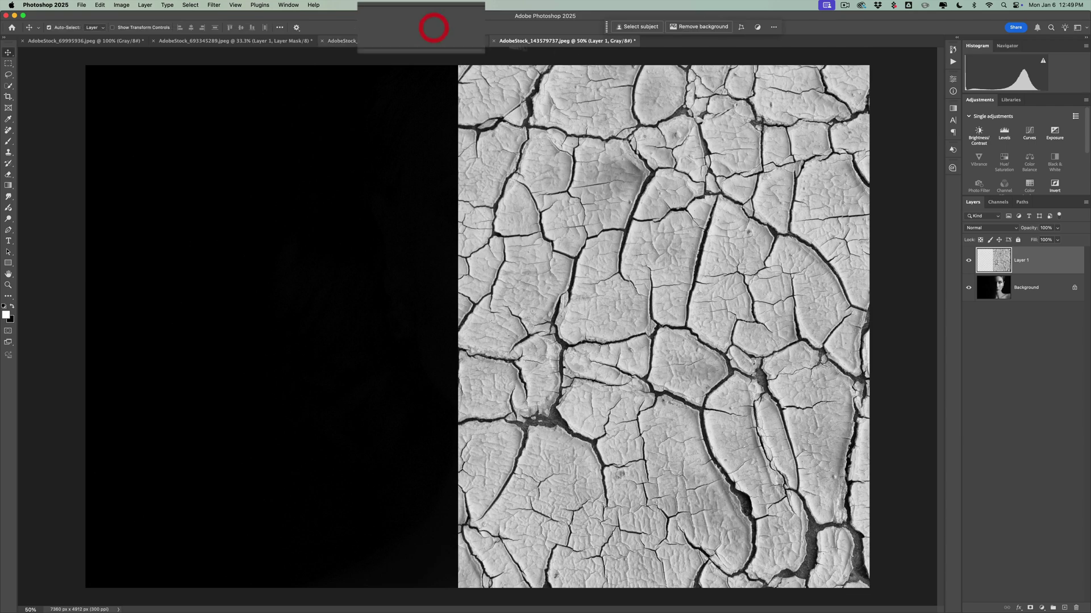
Set Layer 1's blend mode to Multiply so the cracks show on her face
left_click(1017, 227)
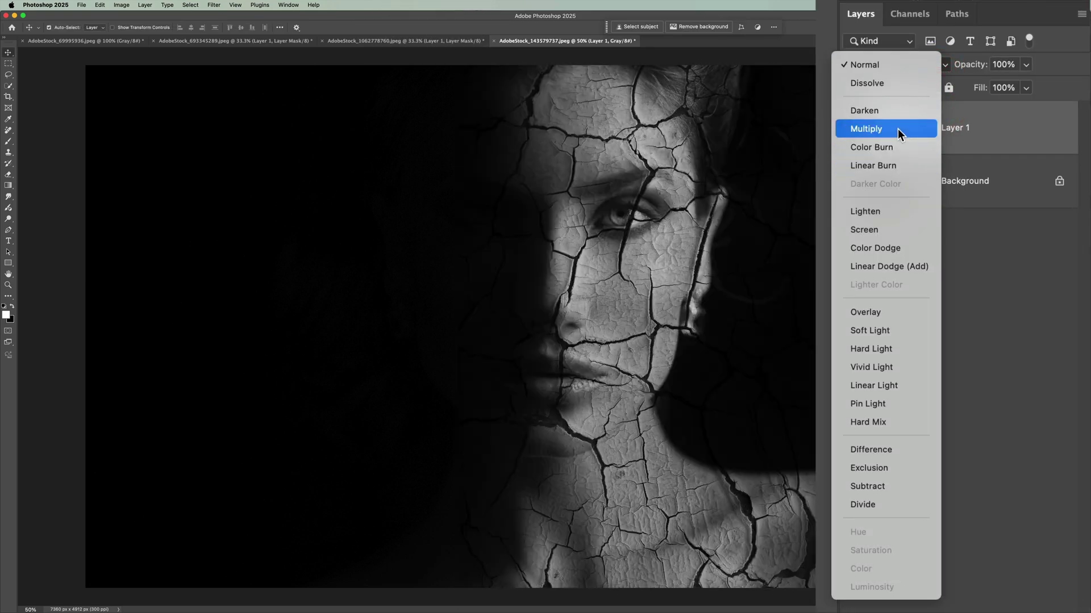
left_click(993, 261)
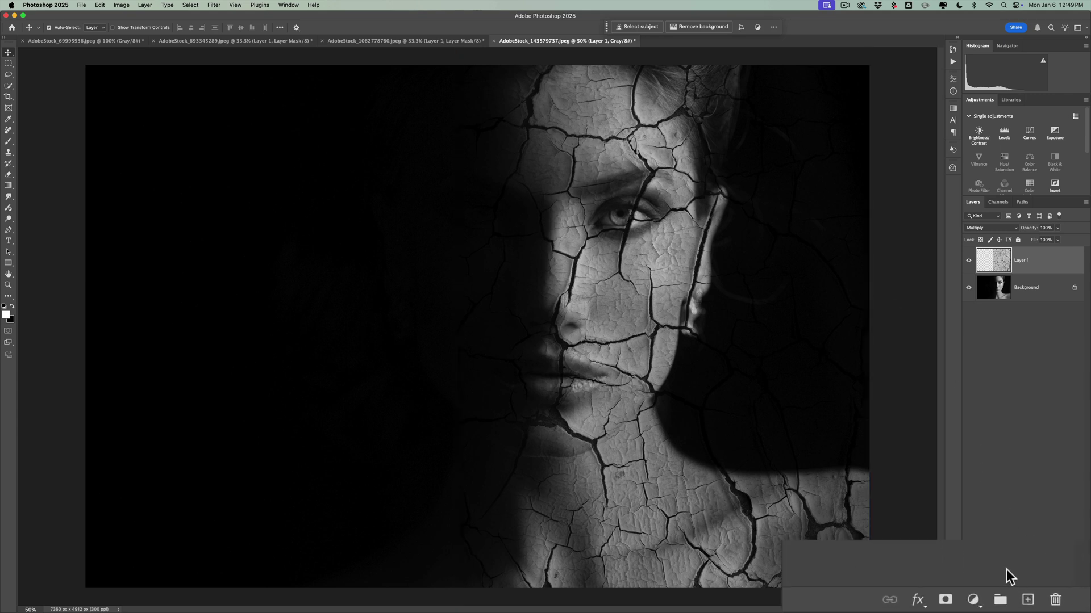
Add a layer mask to the texture and paint out the cracks on the hair and side of the face
left_click(946, 600)
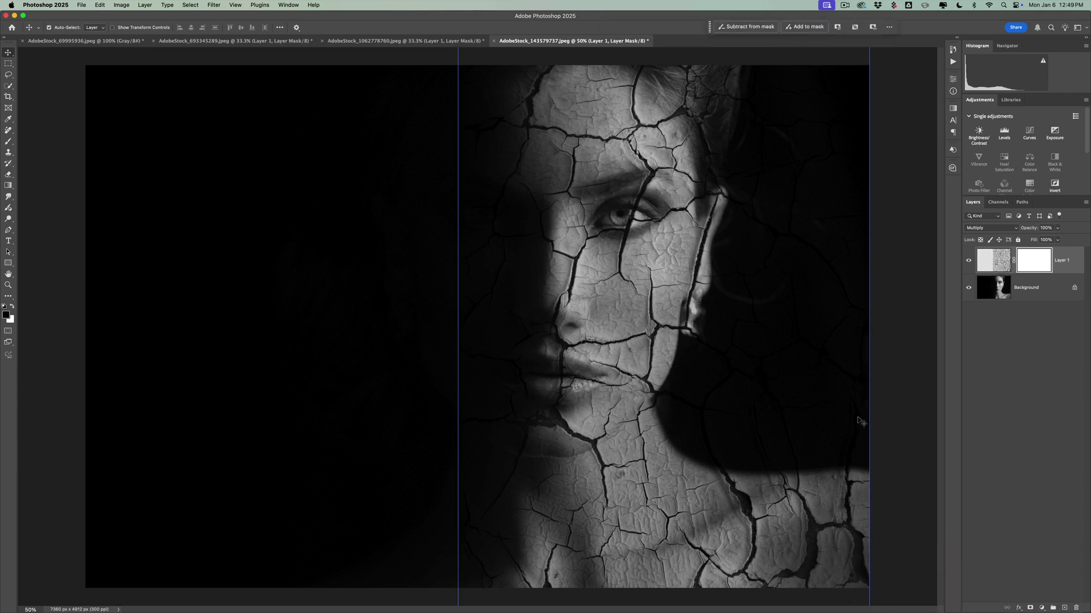
key("b")
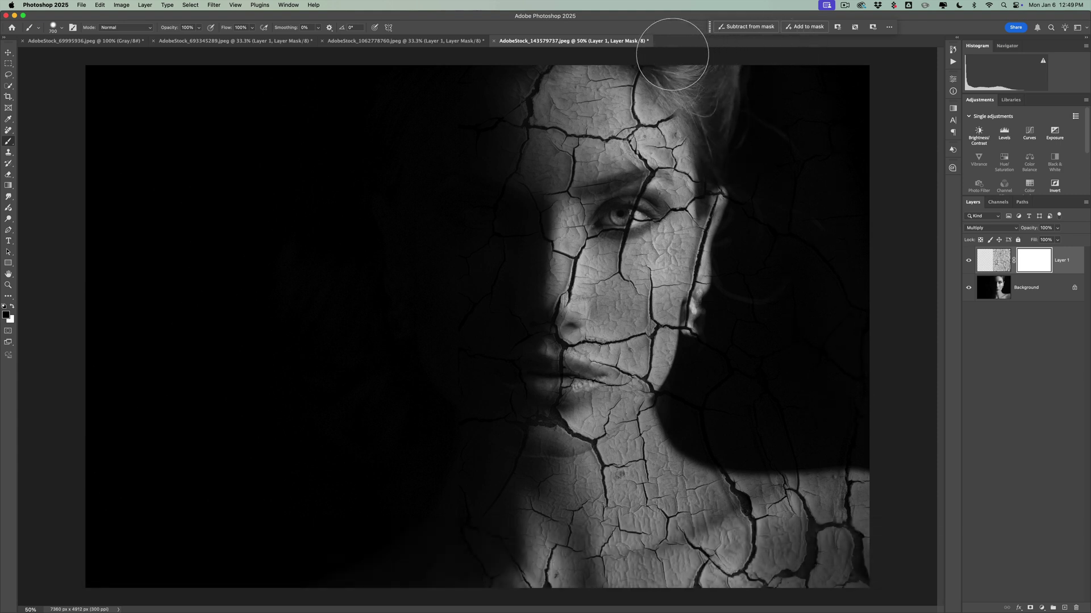
left_click(687, 54)
key("bracketleft")
key("bracketleft")
key("bracketleft")
key("bracketleft")
key("bracketleft")
key("bracketleft")
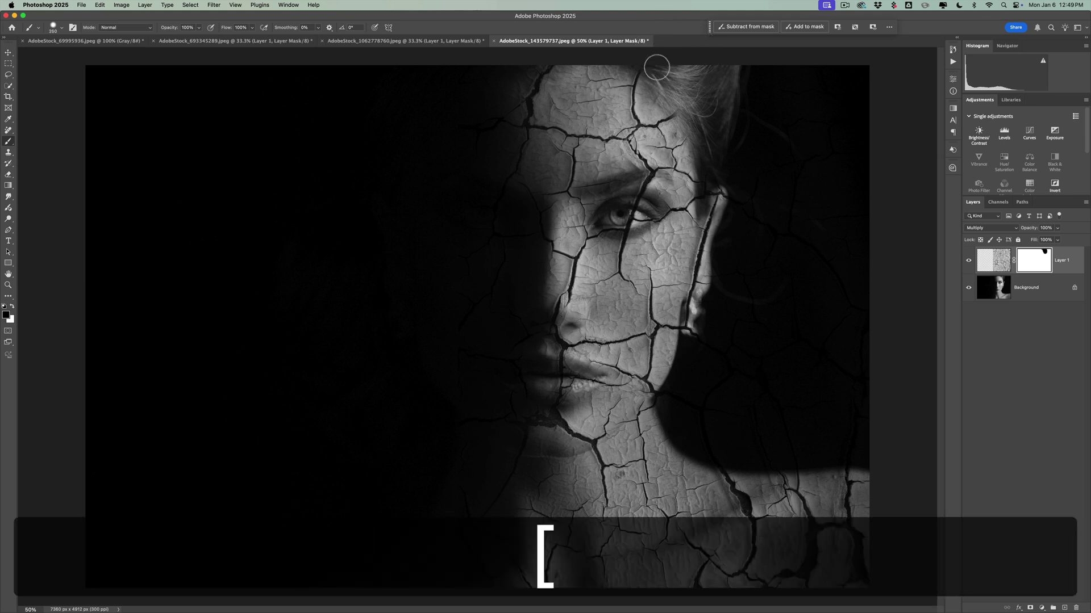
key("bracketleft")
key("bracketleft")
key("bracketleft")
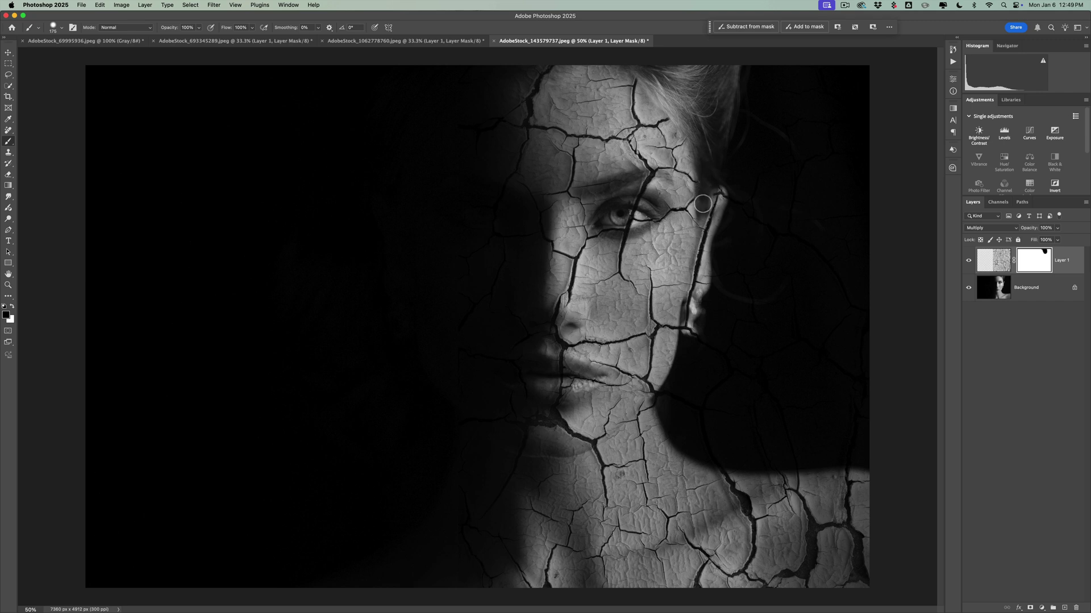
mouse_move(738, 192)
left_mouse_down()
mouse_move(752, 284)
mouse_move(738, 309)
left_mouse_up()
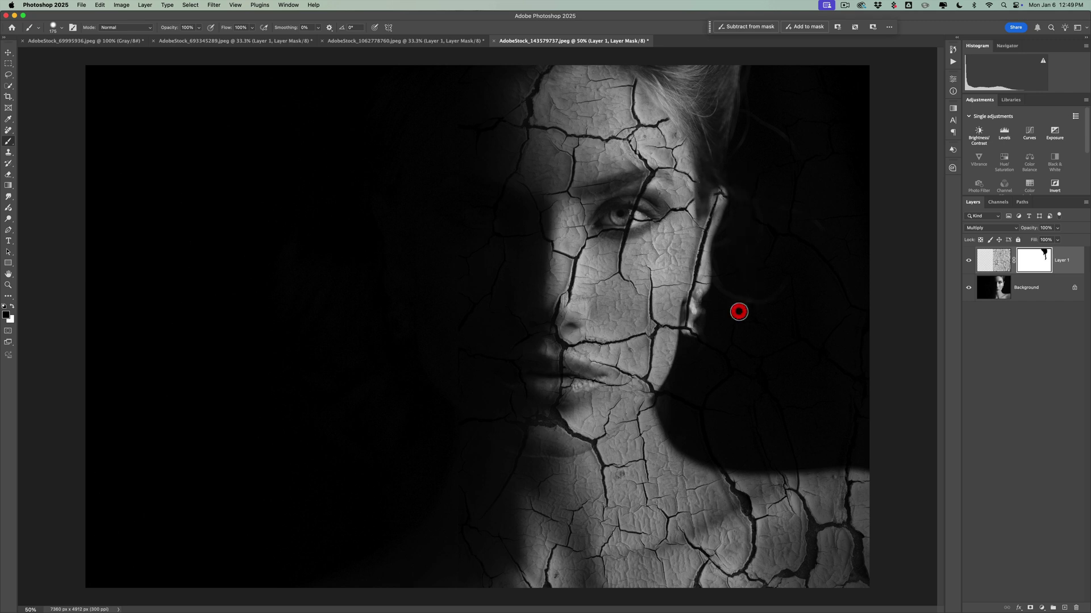
Mask the cracks off the ear, jaw and neck shadows, and the dark left edge
left_click(707, 348)
left_click(700, 315)
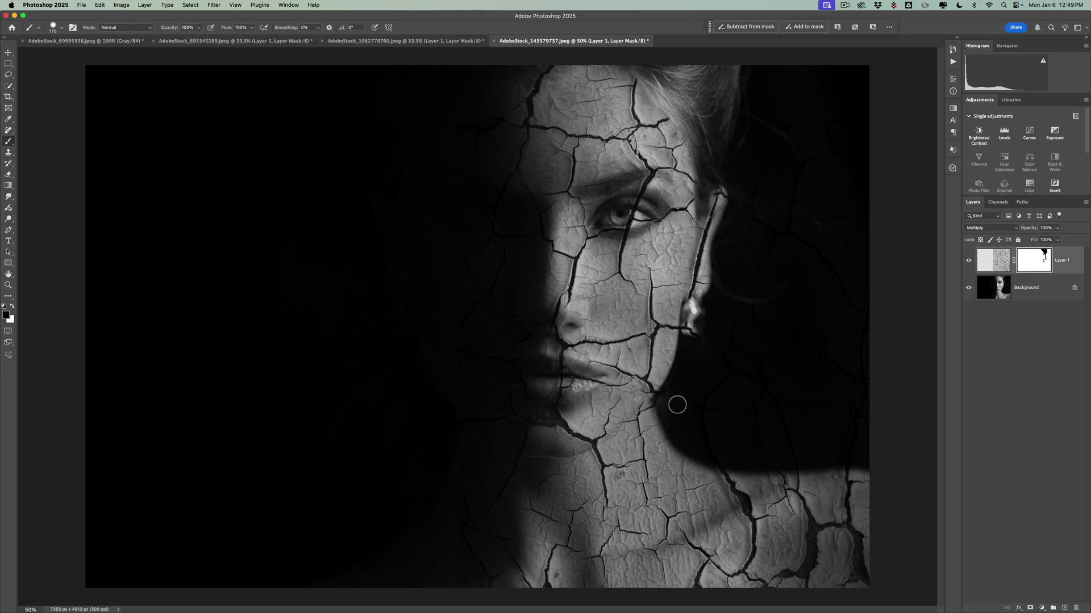
left_click(681, 404)
key("bracketright")
key("bracketright")
key("bracketright")
key("bracketright")
key("bracketright")
key("bracketright")
key("bracketright")
key("bracketright")
key("bracketright")
key("bracketright")
key("bracketright")
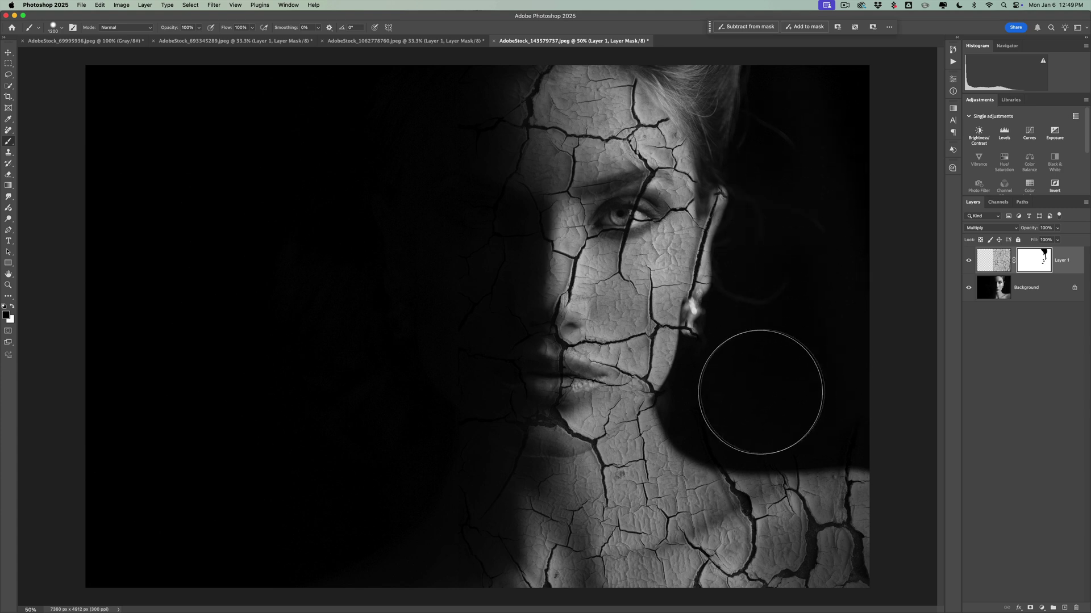
mouse_move(758, 394)
left_mouse_down()
mouse_move(738, 401)
mouse_move(828, 402)
mouse_move(718, 394)
left_mouse_up()
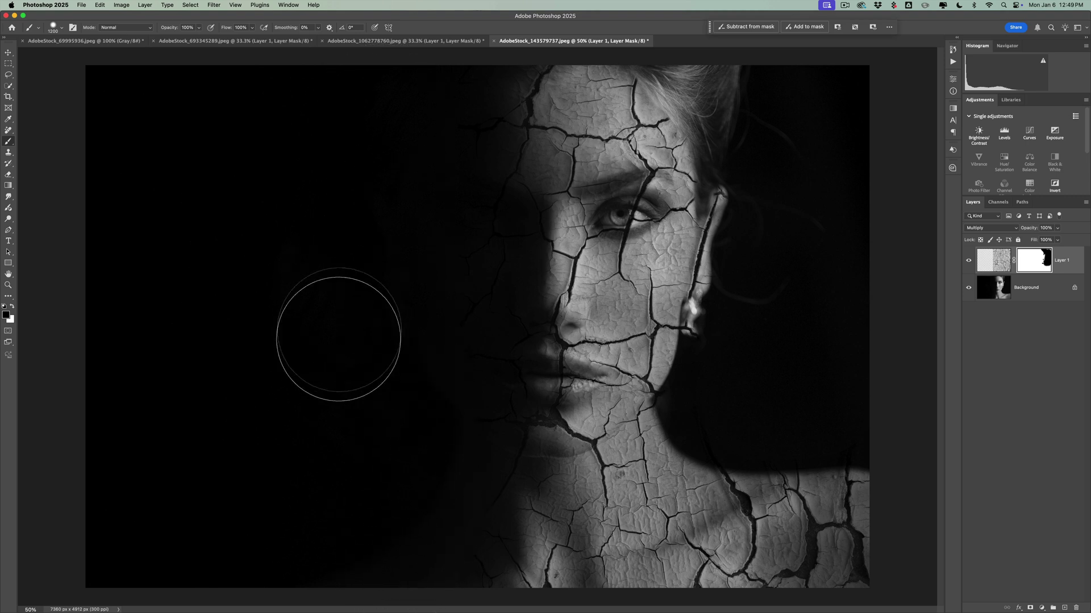
left_click_drag(282, 243, 328, 151)
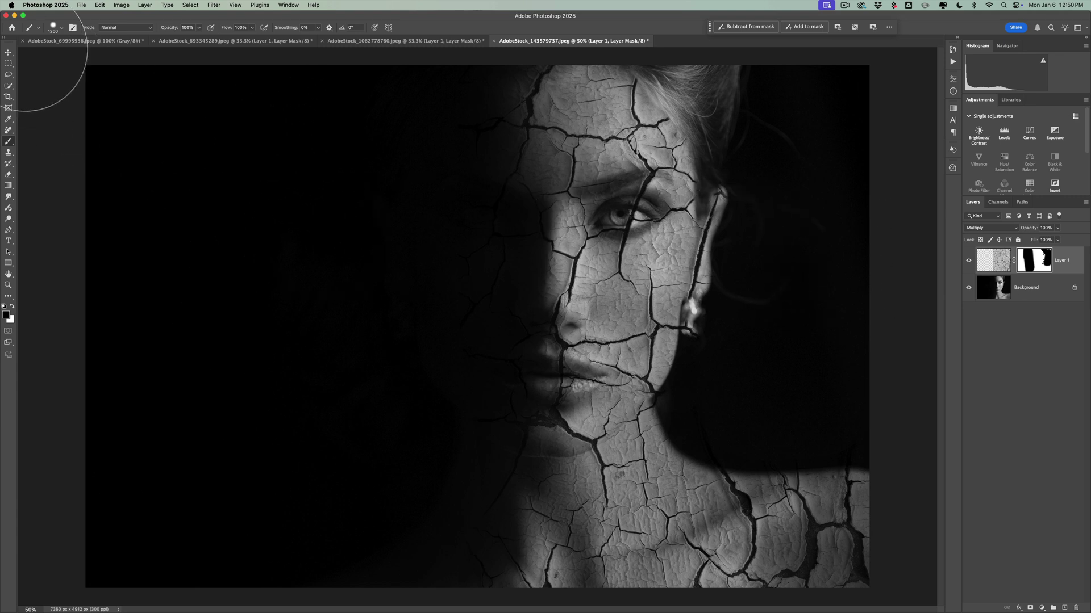
Drag the offset strip of crack texture back into alignment with the Move tool
left_click(8, 52)
left_click_drag(724, 111, 713, 165)
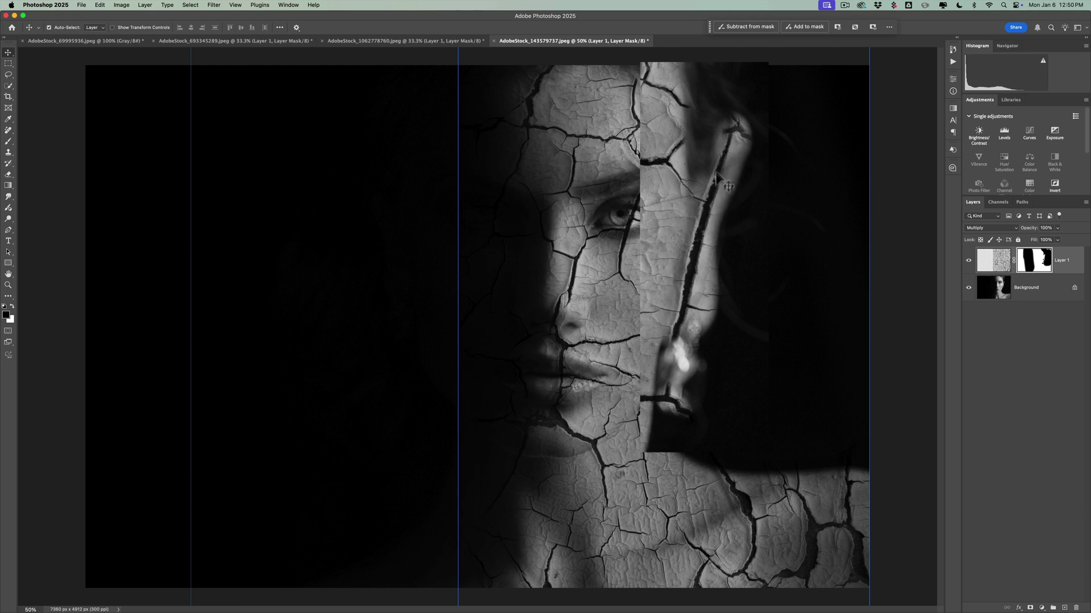
left_click_drag(700, 314, 701, 254)
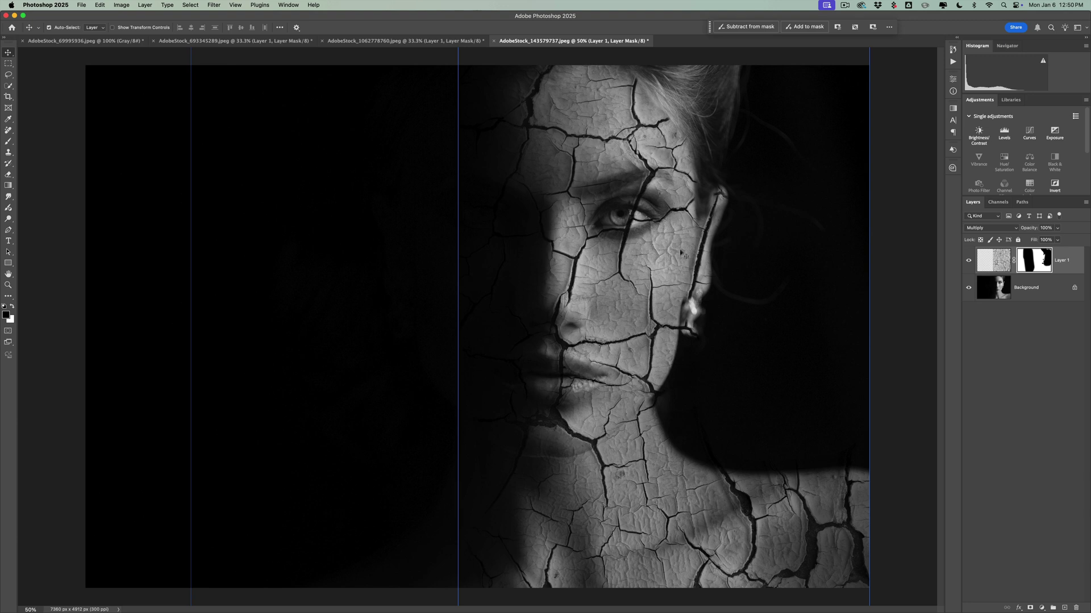
key("super+semicolon")
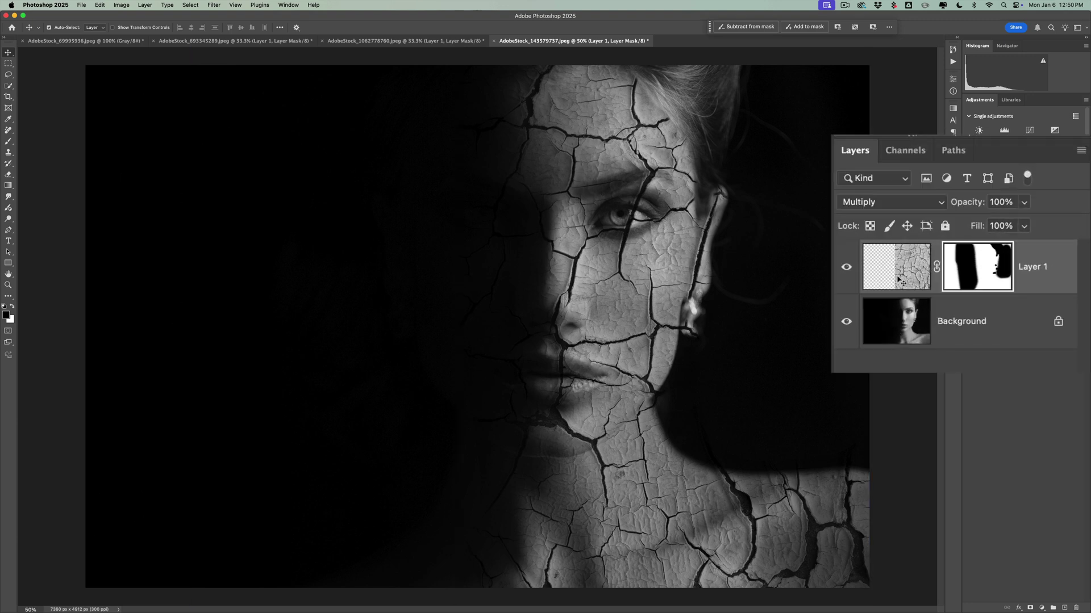
key("super+semicolon")
Target Layer 1's texture pixels and slide the cracks 356 px left
left_click(906, 262)
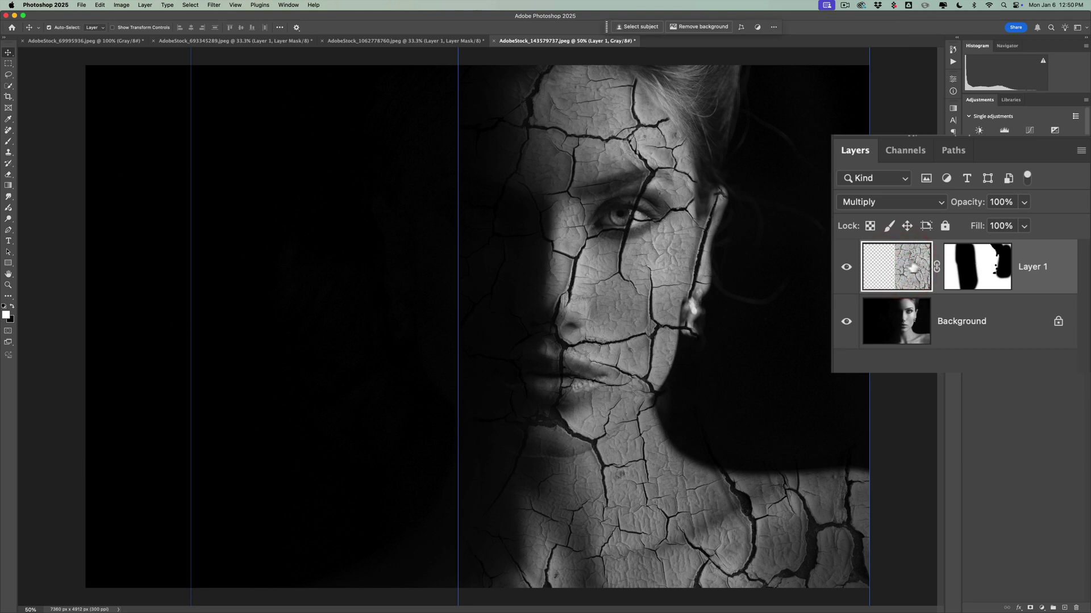
left_click(998, 261)
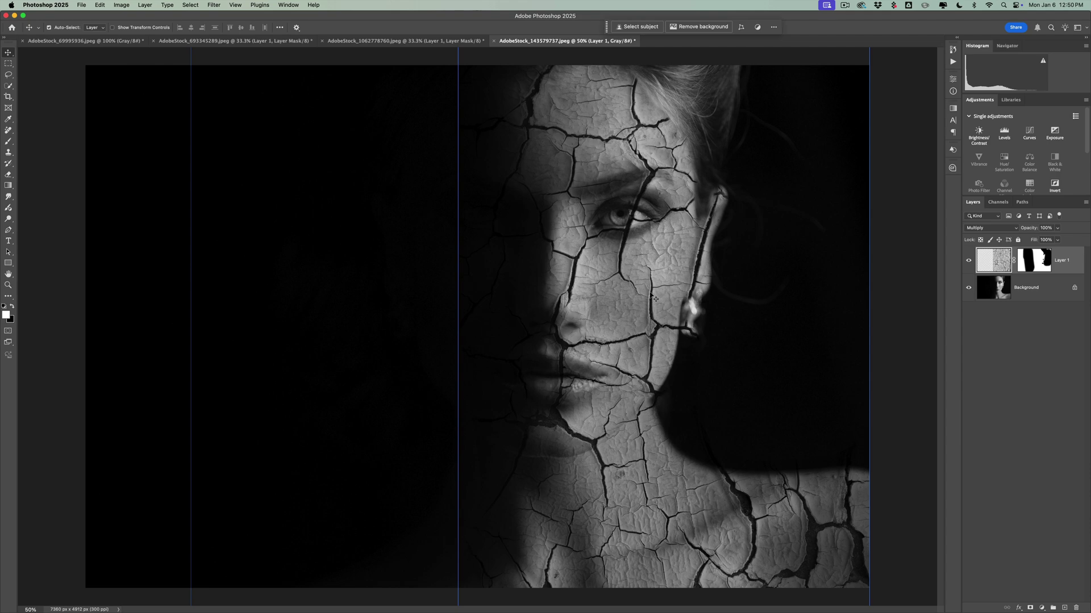
left_click_drag(649, 291, 596, 288)
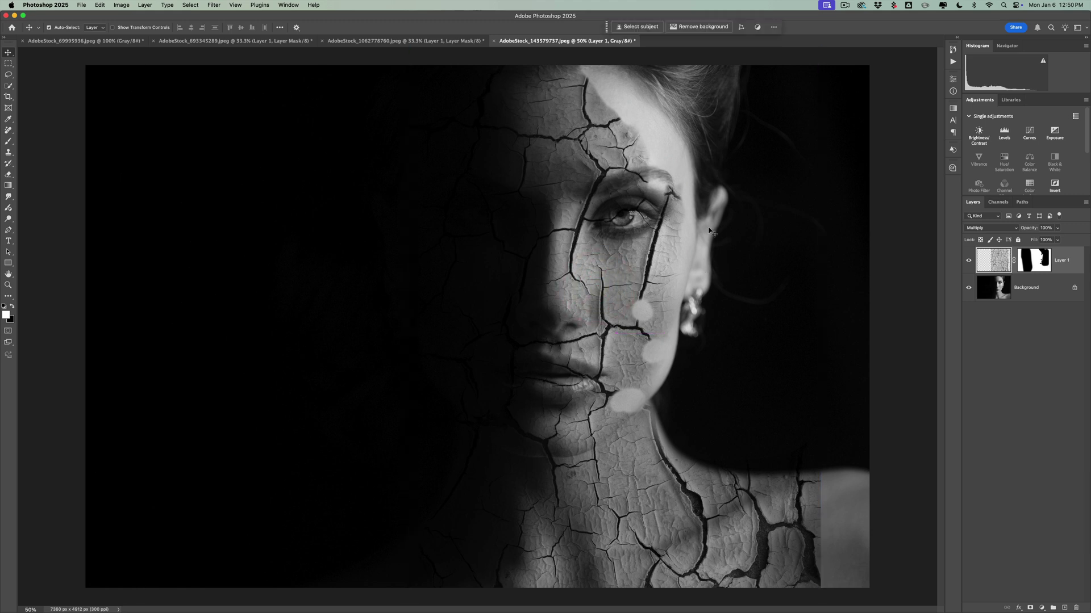
Undo the 356 px shift, unlink Layer 1's mask, and move only the cracks 108 px left
key("super")
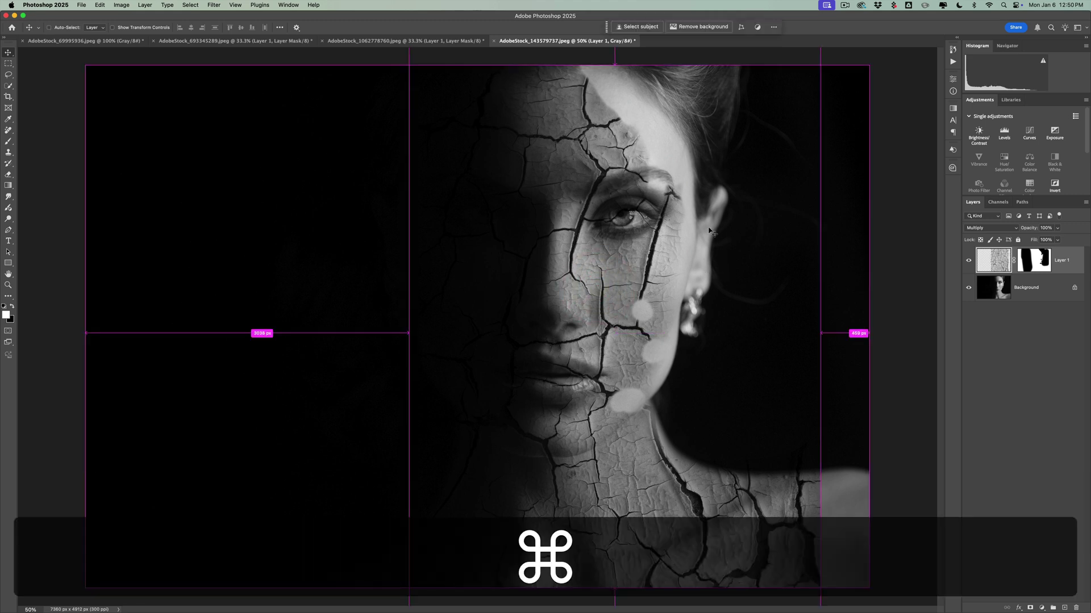
key("super+z")
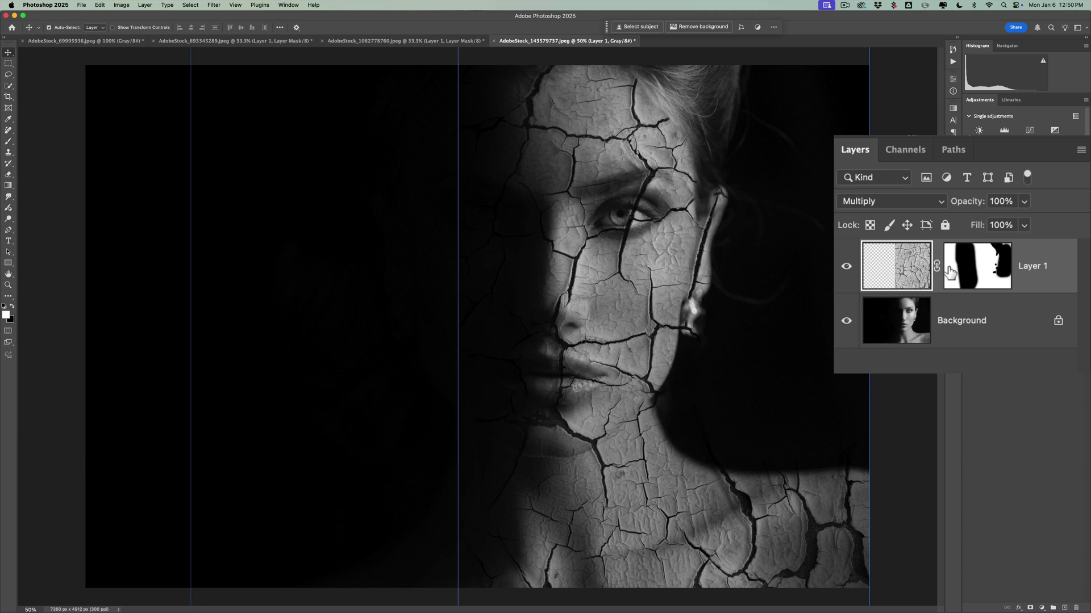
left_click(937, 267)
left_click(895, 269)
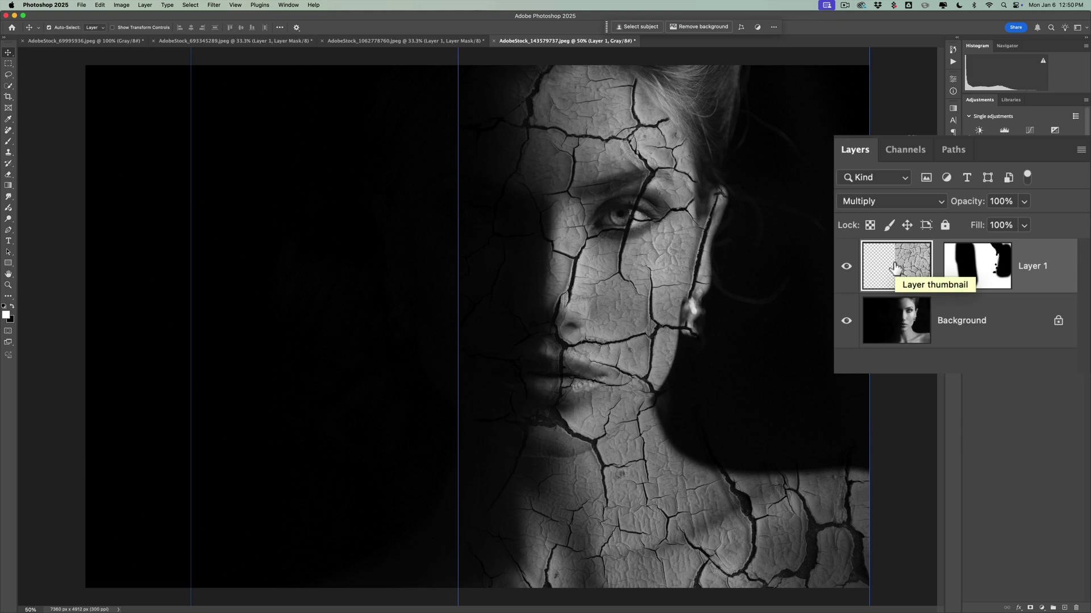
left_click_drag(650, 265, 623, 260)
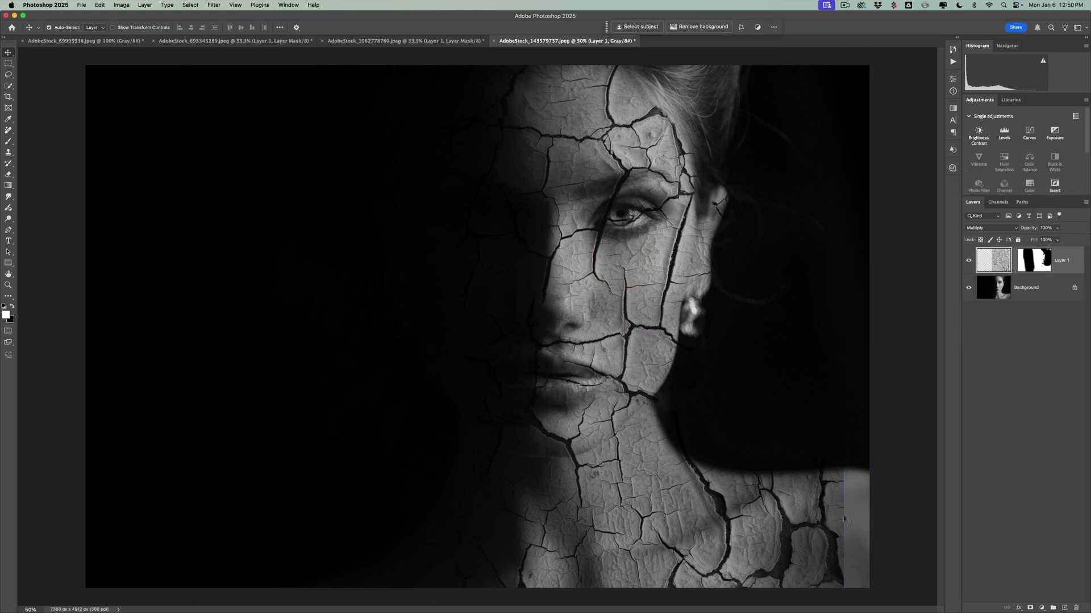
Widen the crack texture to about 107%, nudge it slightly left, and commit the transform
key("super")
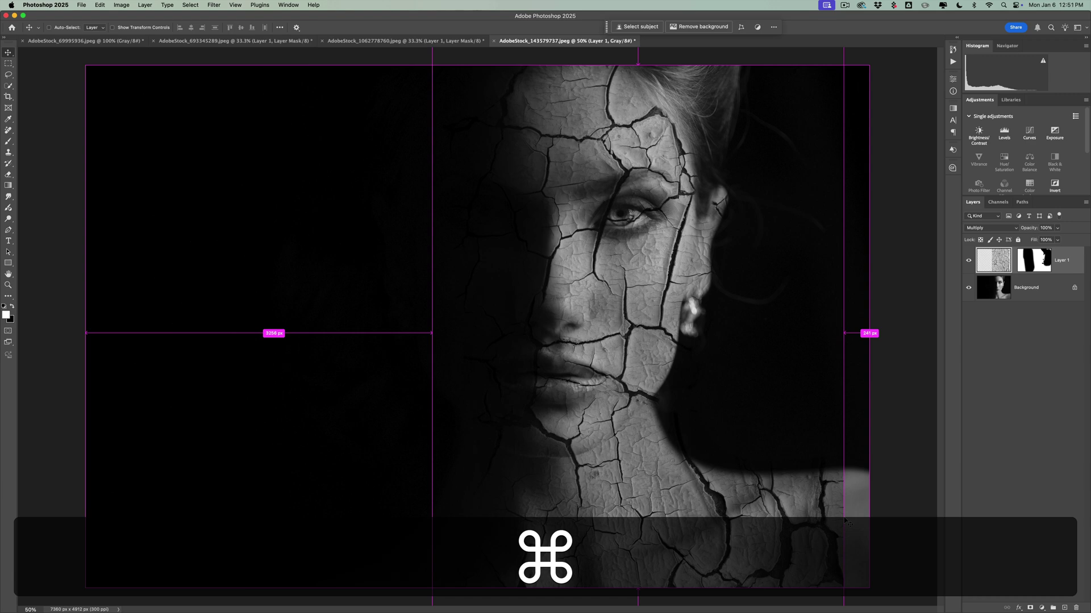
key("super+t")
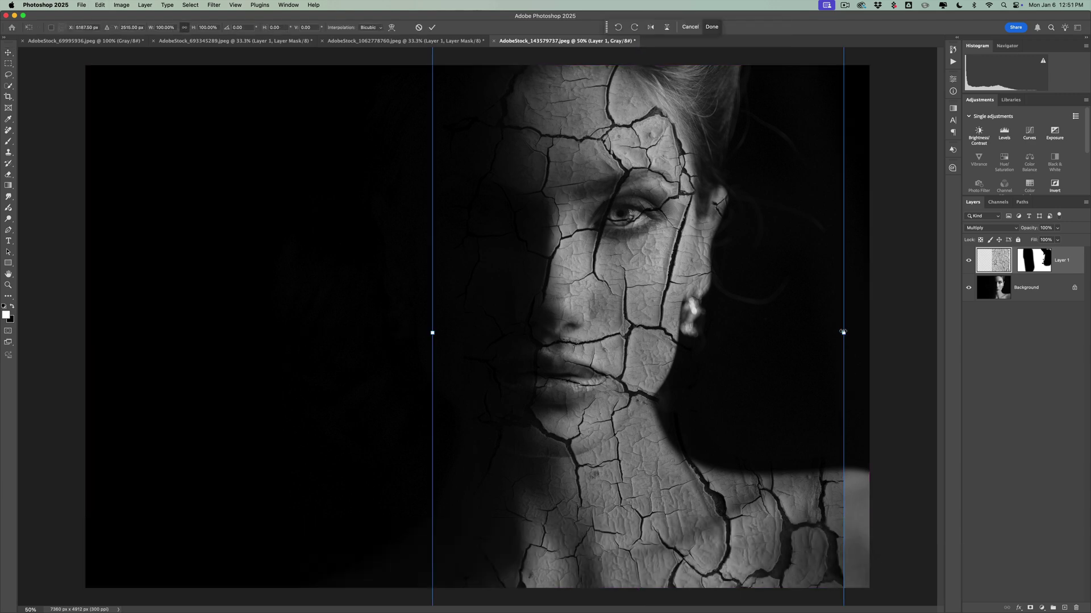
left_click_drag(842, 332, 869, 332)
left_click_drag(638, 316, 633, 317)
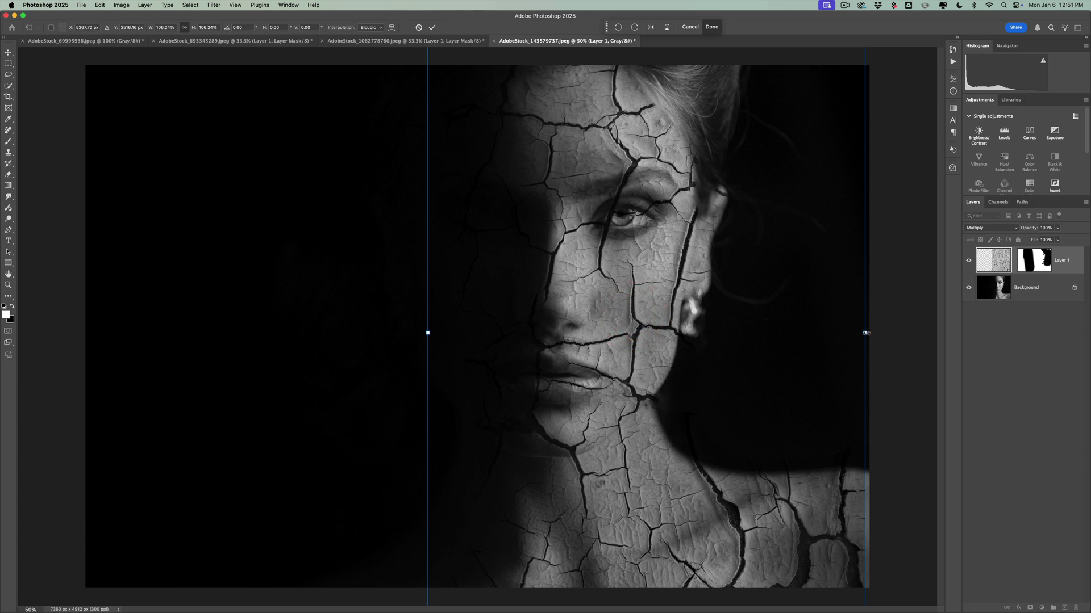
left_click_drag(865, 333, 869, 333)
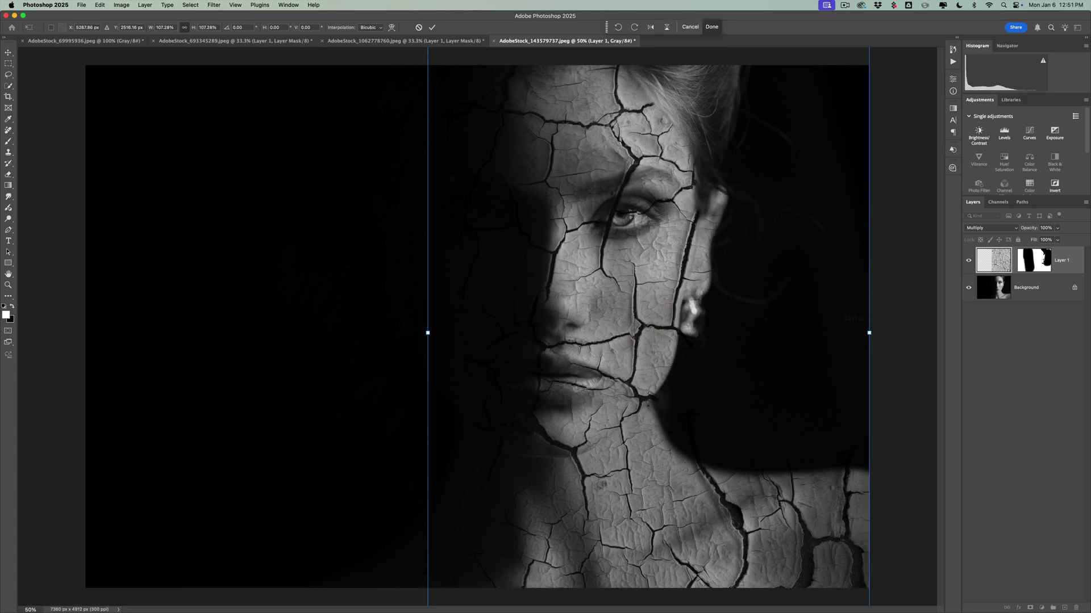
left_click(432, 27)
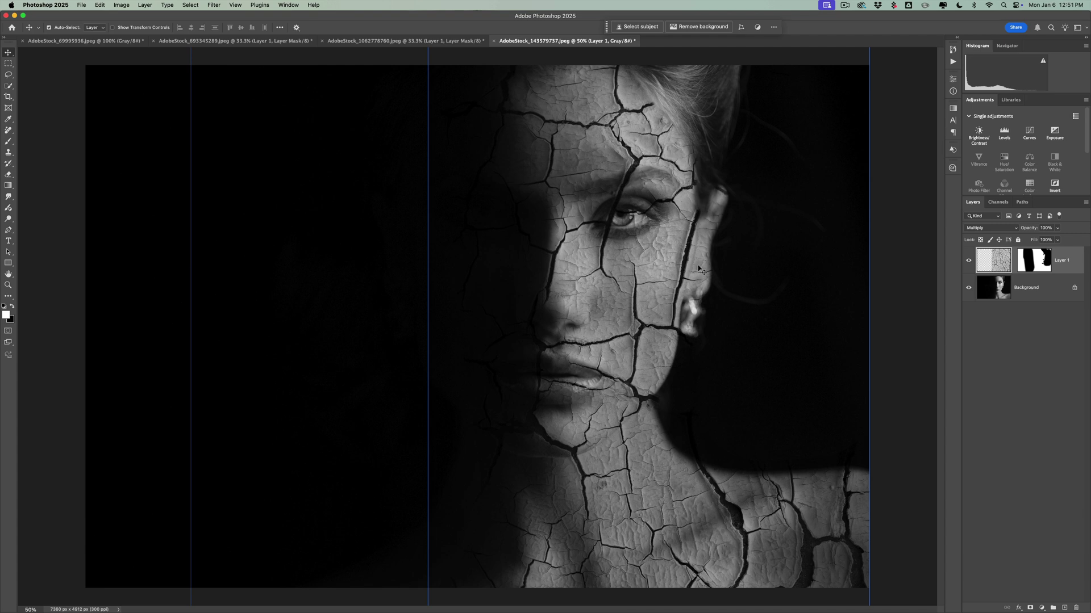
With a size-200 brush, paint the ear back out on Layer 1's mask
key("b")
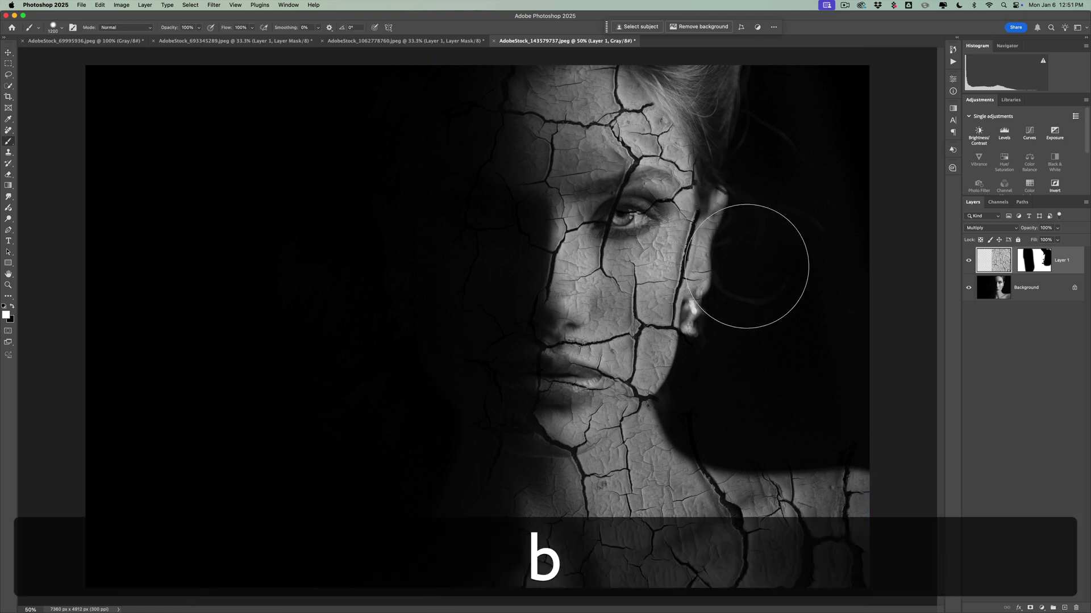
key("bracketleft")
key("bracketleft")
key("bracketleft")
key("bracketleft")
key("bracketleft")
key("bracketleft")
key("bracketleft")
key("bracketleft")
key("bracketleft")
key("bracketleft")
key("bracketleft")
key("bracketleft")
key("bracketleft")
key("bracketleft")
key("bracketleft")
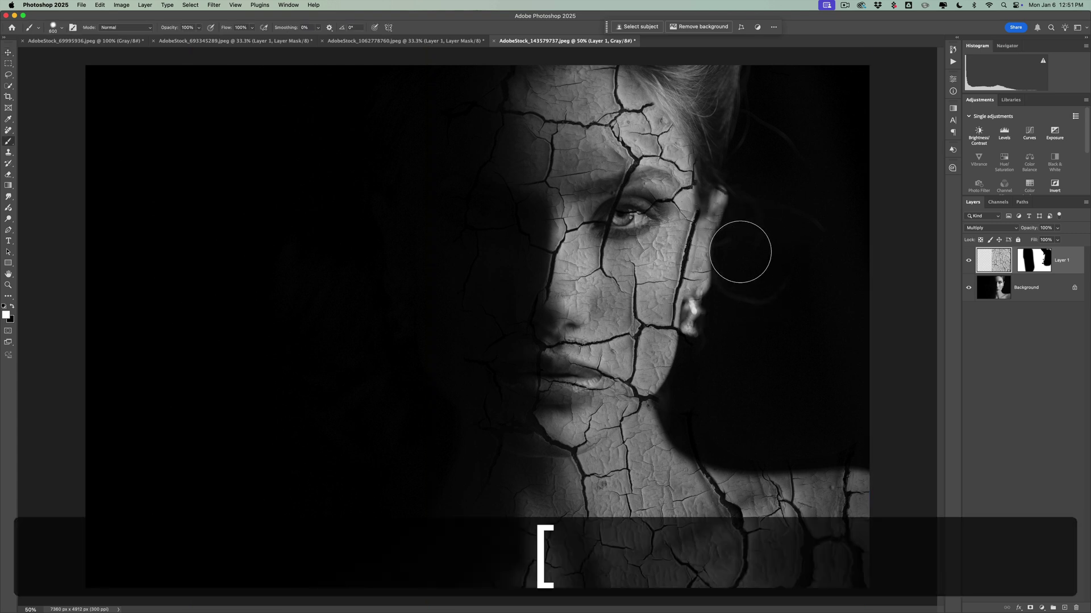
mouse_move(720, 207)
left_mouse_down()
mouse_move(698, 282)
mouse_move(704, 235)
mouse_move(699, 298)
left_mouse_up()
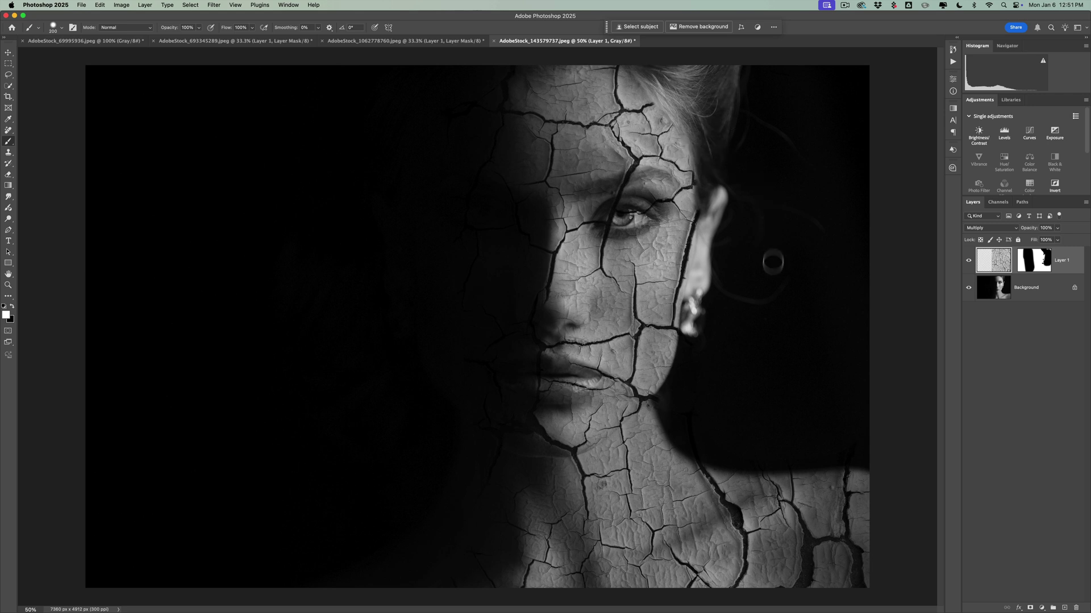
left_click(773, 284)
left_click(688, 406)
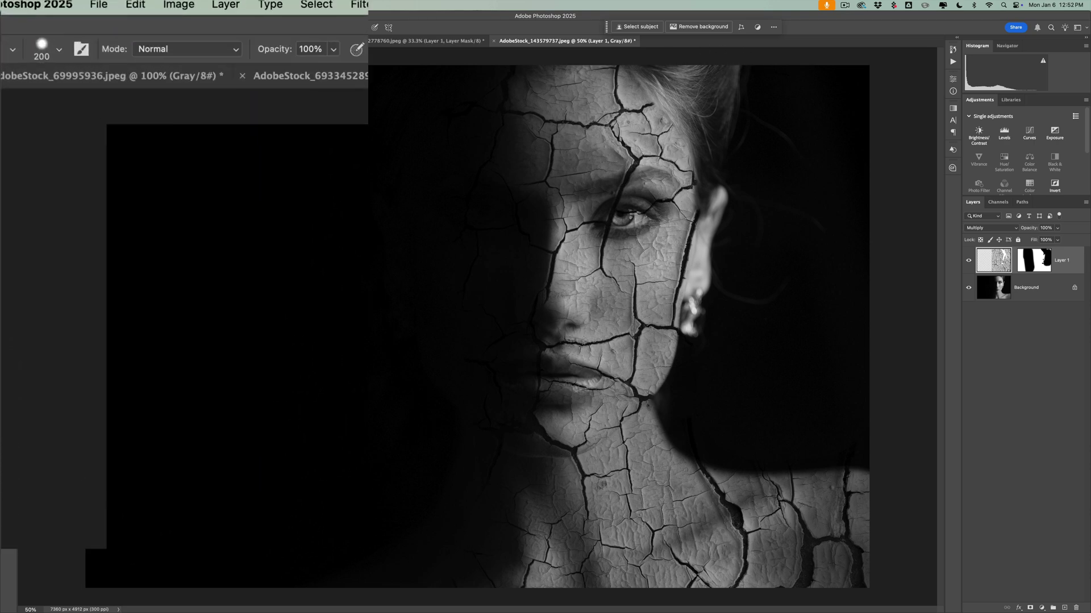
Create Untitled-1 from the Custom 3000 x 2000 px @ 300 ppi preset
left_click(99, 4)
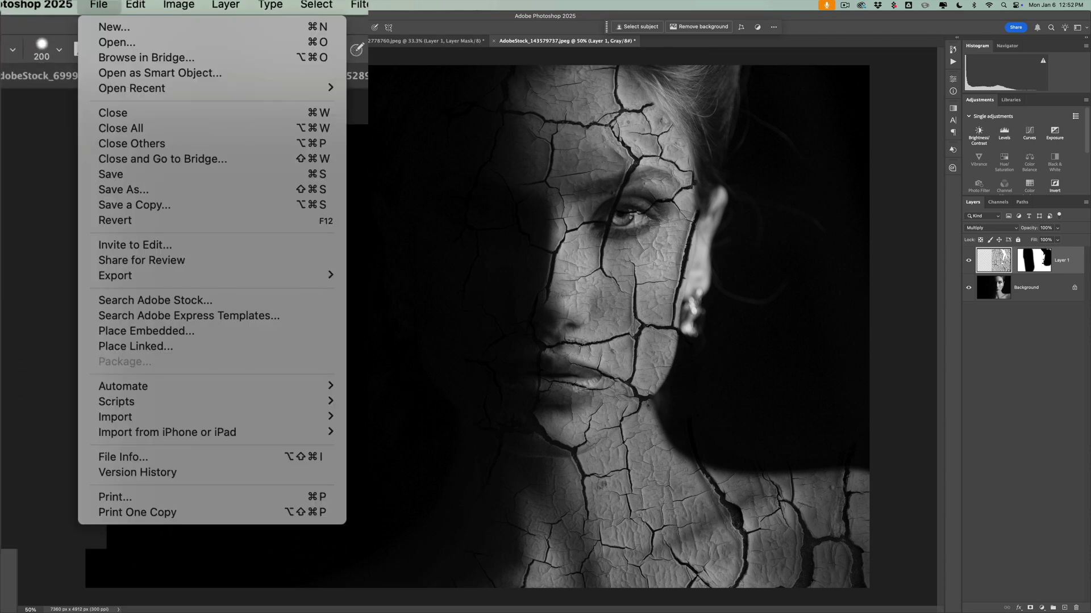
left_click(104, 26)
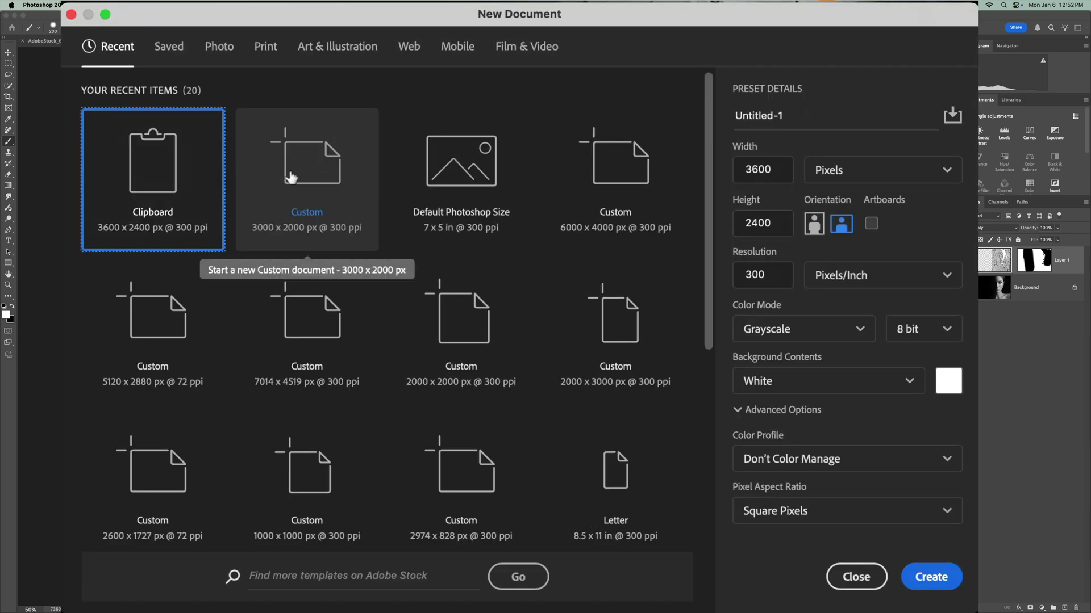
left_click(397, 233)
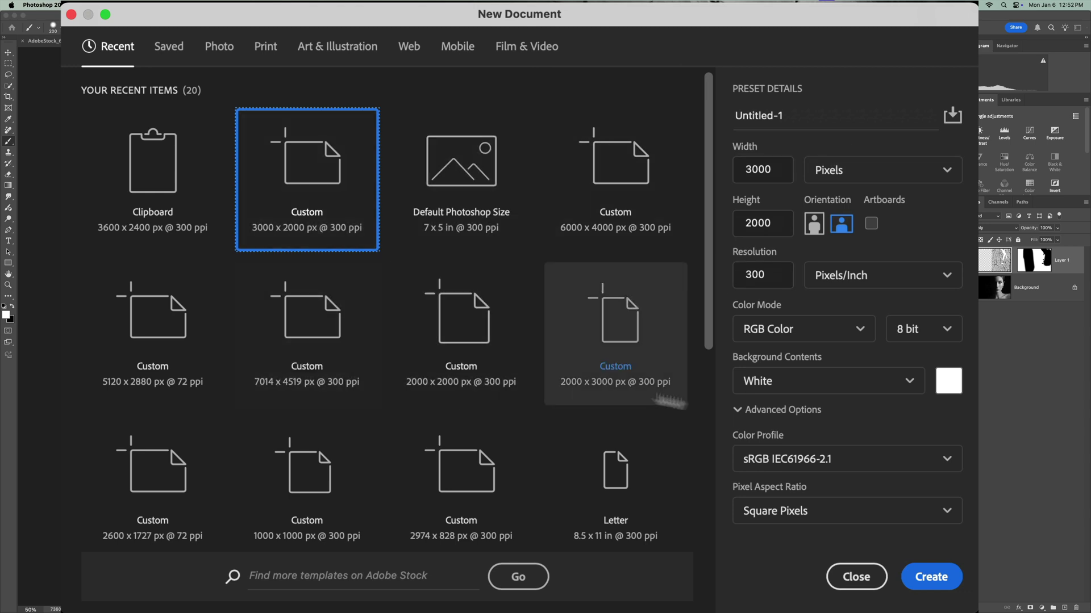
left_click(932, 577)
left_click(725, 421)
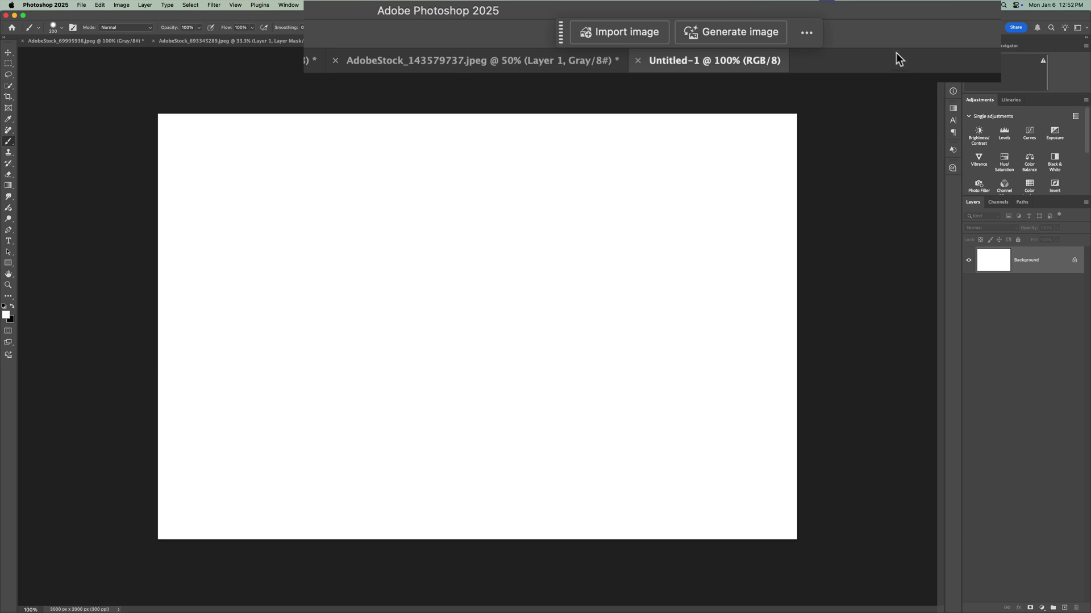
Generate a Photo-type image from the prompt 'Cracked Paint'
left_click(737, 32)
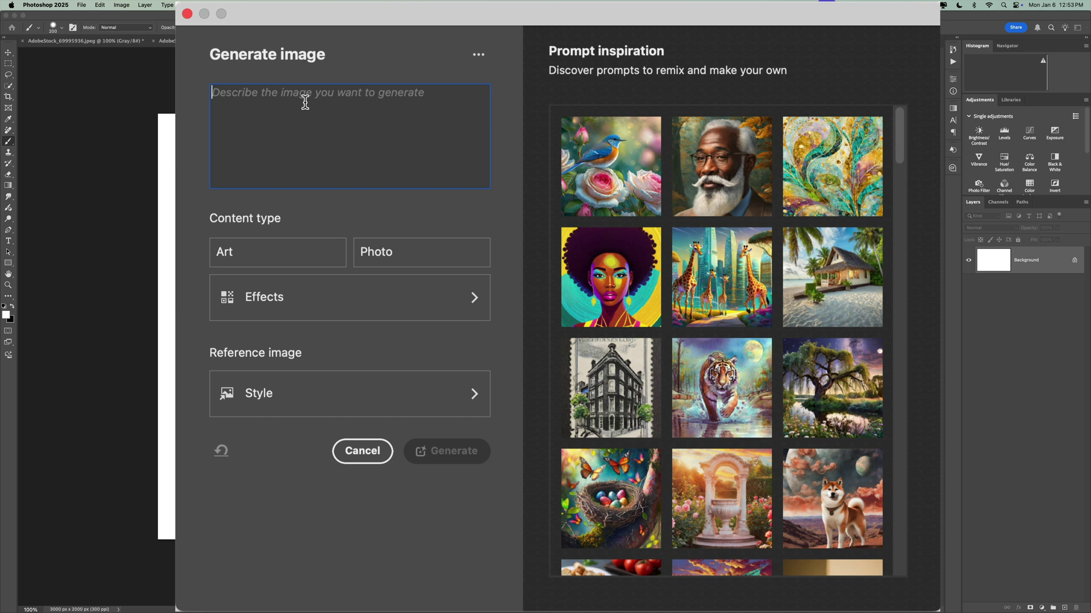
type("Cracked ")
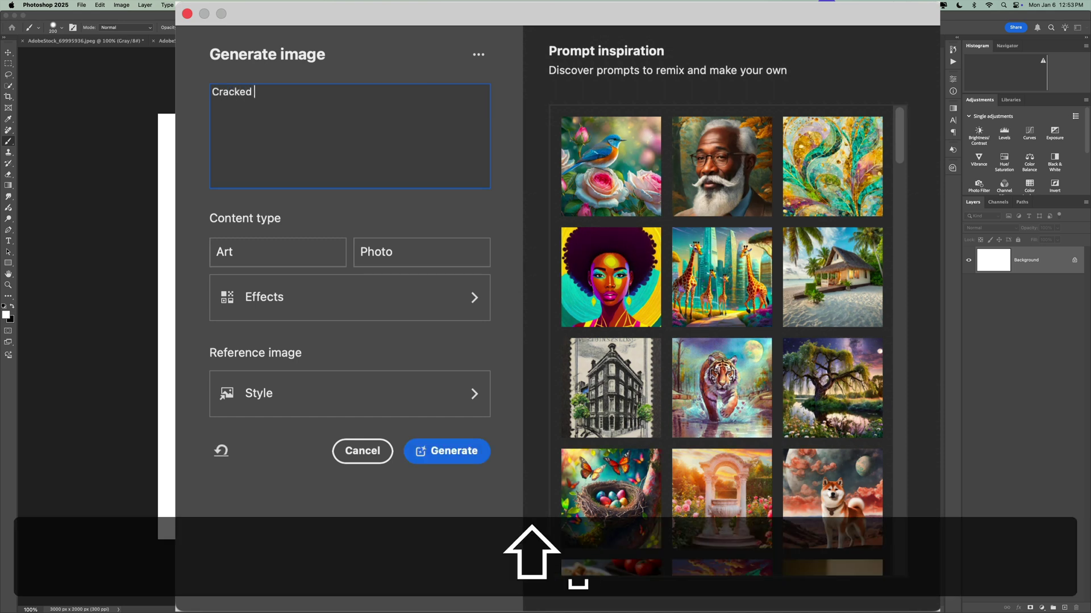
type("P")
key("BackSpace")
type("Paint")
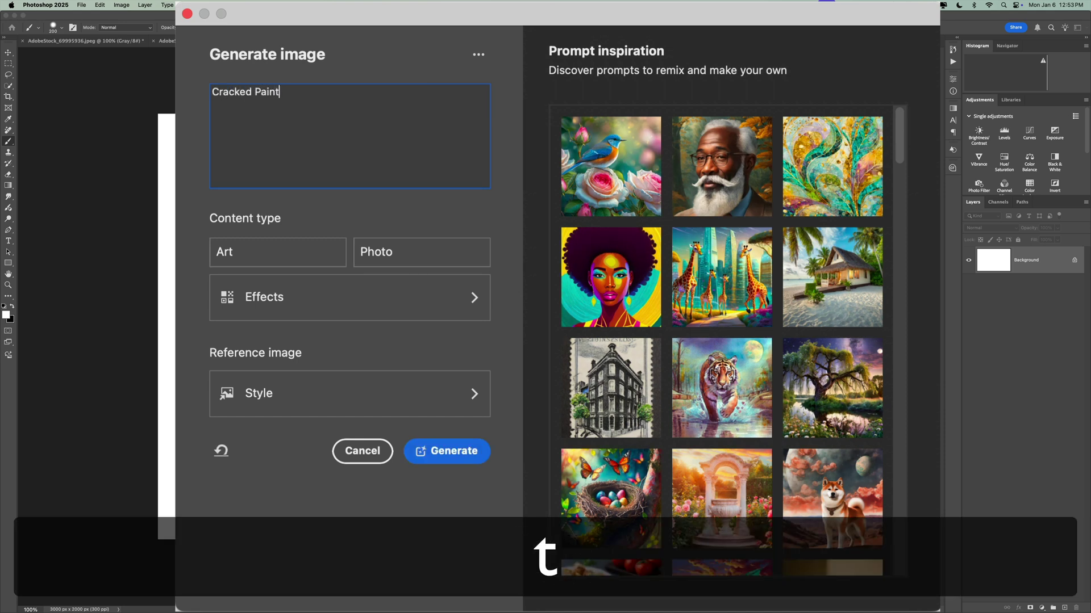
left_click(396, 247)
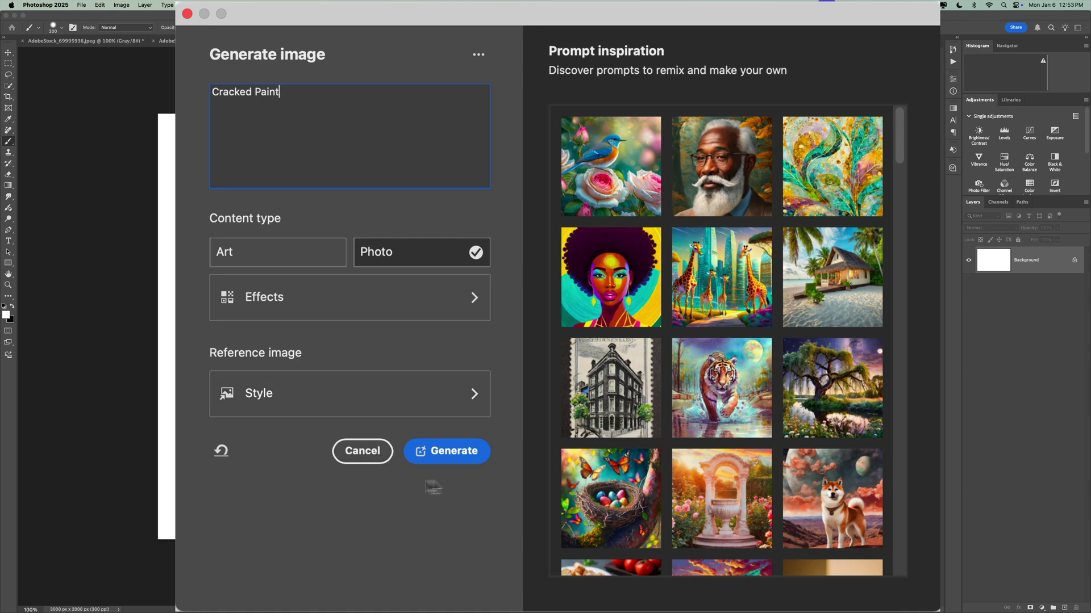
left_click(461, 462)
left_click(500, 378)
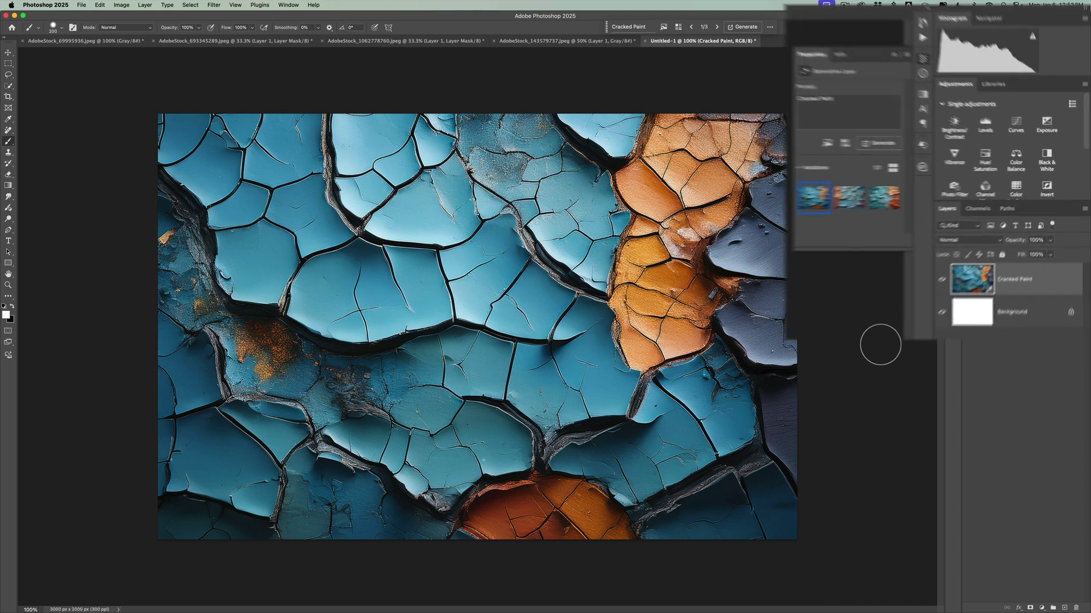
Compare the Cracked Paint variations and keep the second, orange-and-blue one
left_click(738, 281)
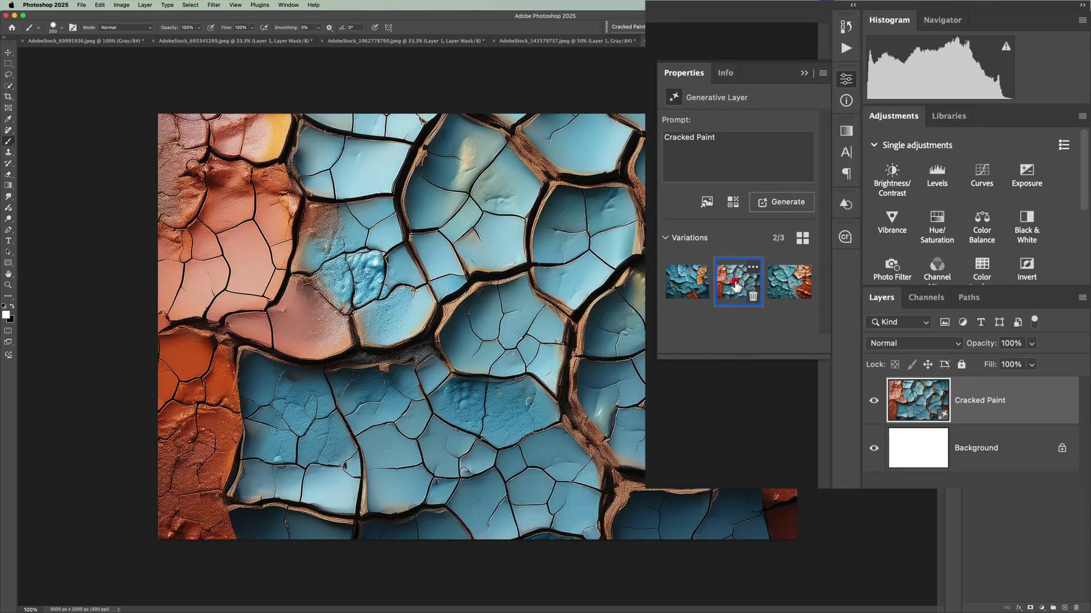
left_click(786, 291)
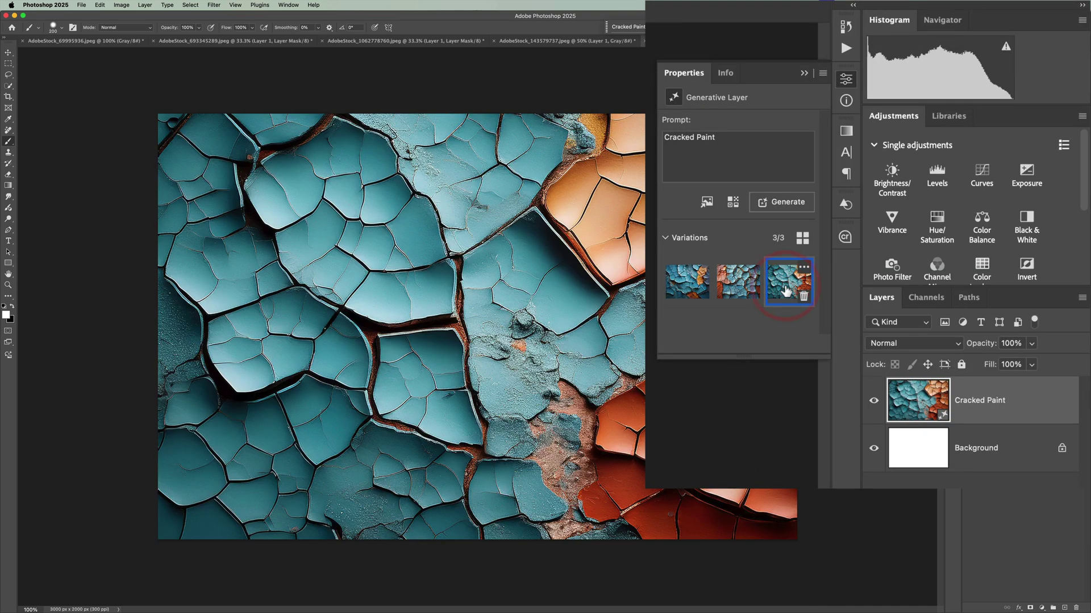
left_click(732, 284)
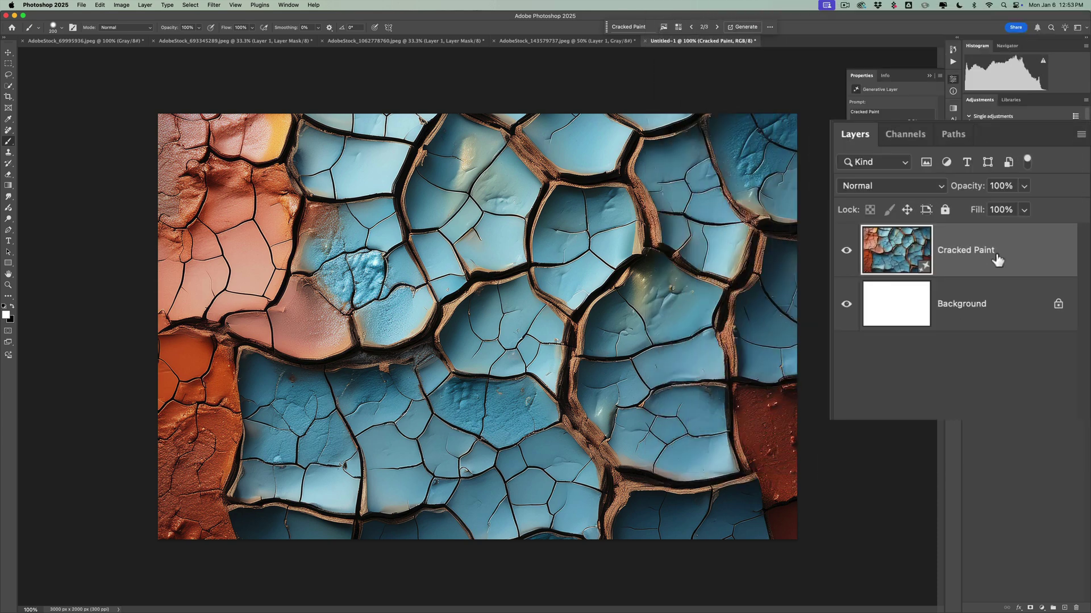
Duplicate the Cracked Paint layer and apply a Black & White adjustment to the copy
key("super+j")
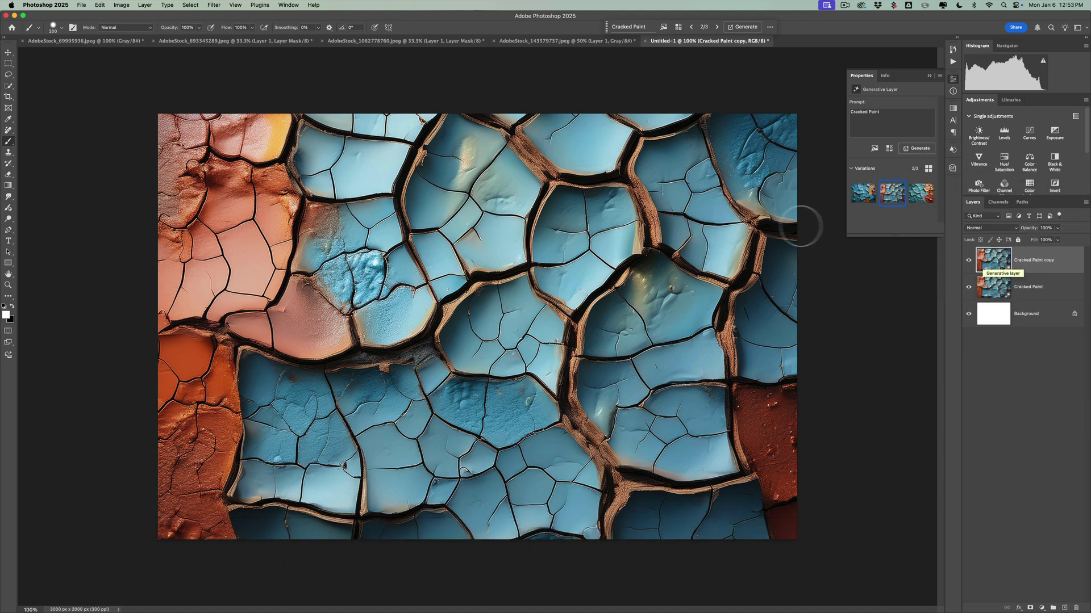
left_click(121, 4)
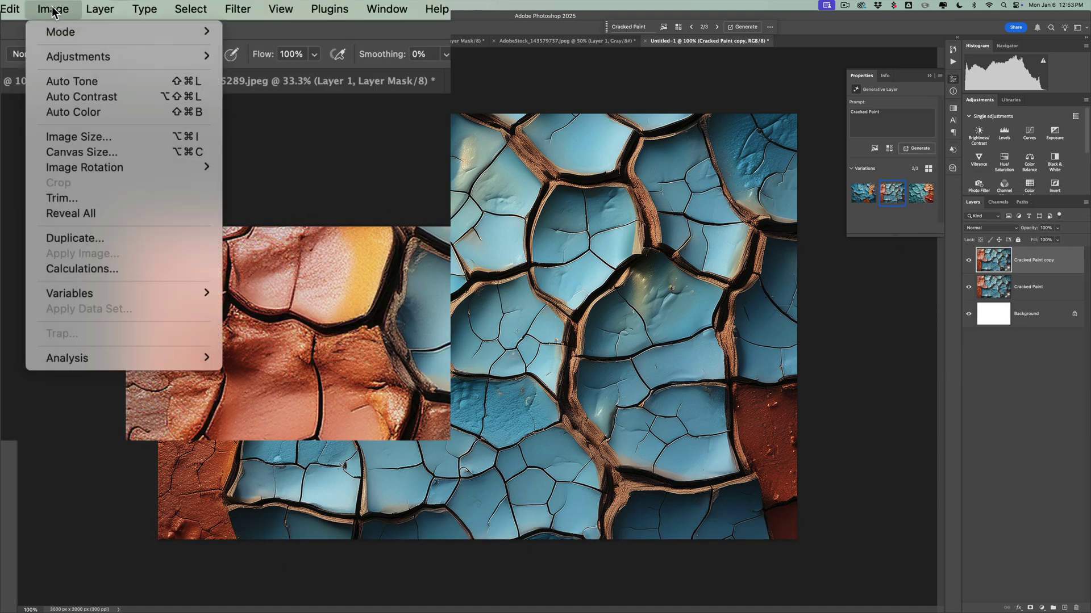
mouse_move(132, 31)
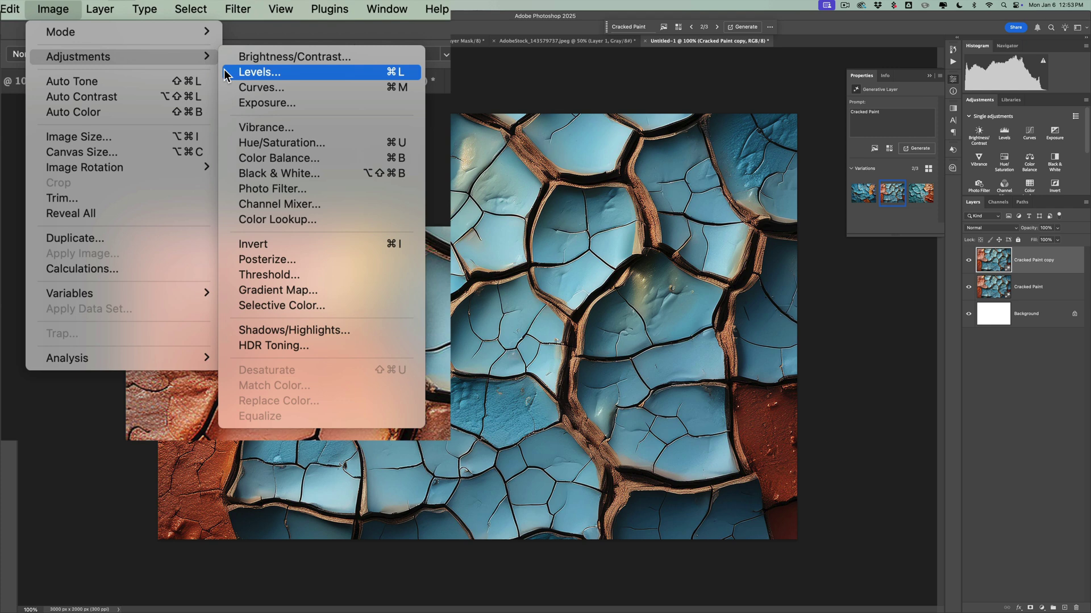
left_click(256, 173)
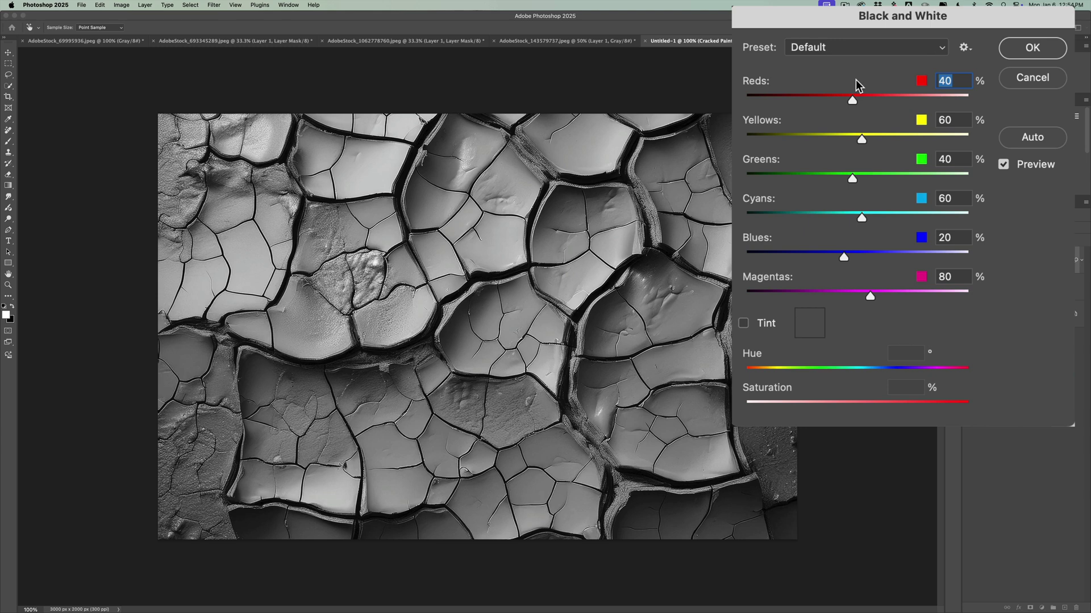
Set Black & White to Reds 138, Yellows 137, Greens 114, Cyans 176, Blues 135, Magentas 137
left_click_drag(850, 95, 896, 100)
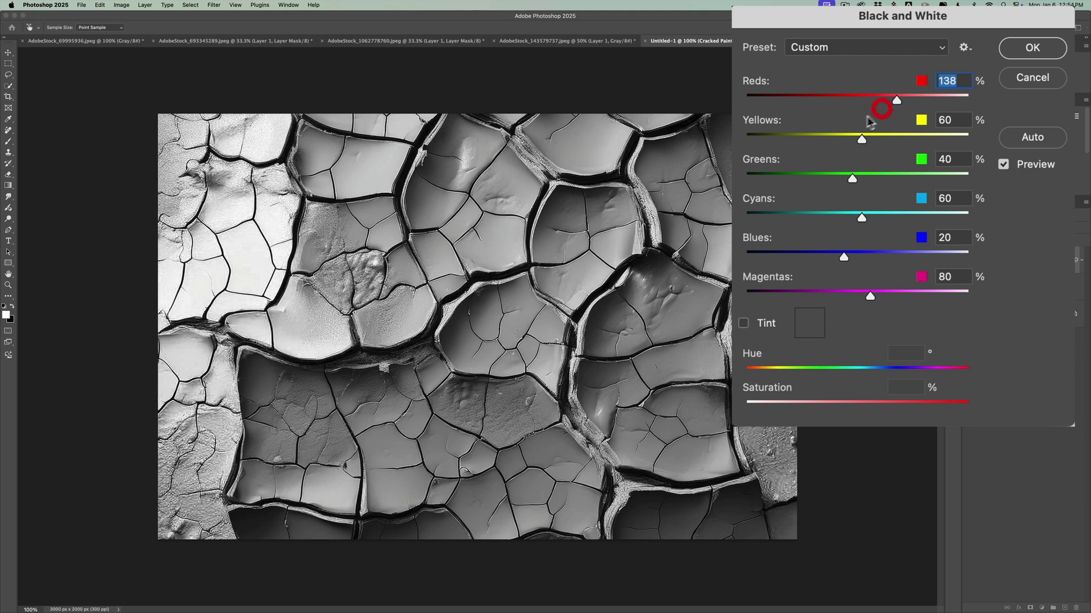
left_click_drag(860, 138, 895, 140)
left_click_drag(852, 178, 886, 182)
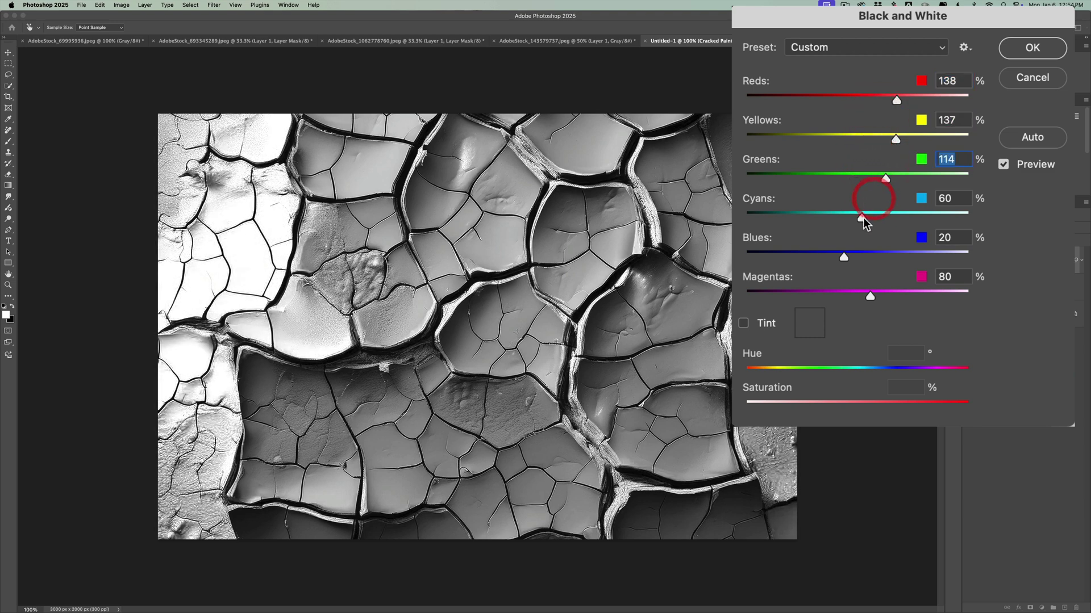
left_click_drag(862, 218, 913, 219)
left_click_drag(859, 255, 888, 256)
left_click_drag(870, 294, 894, 257)
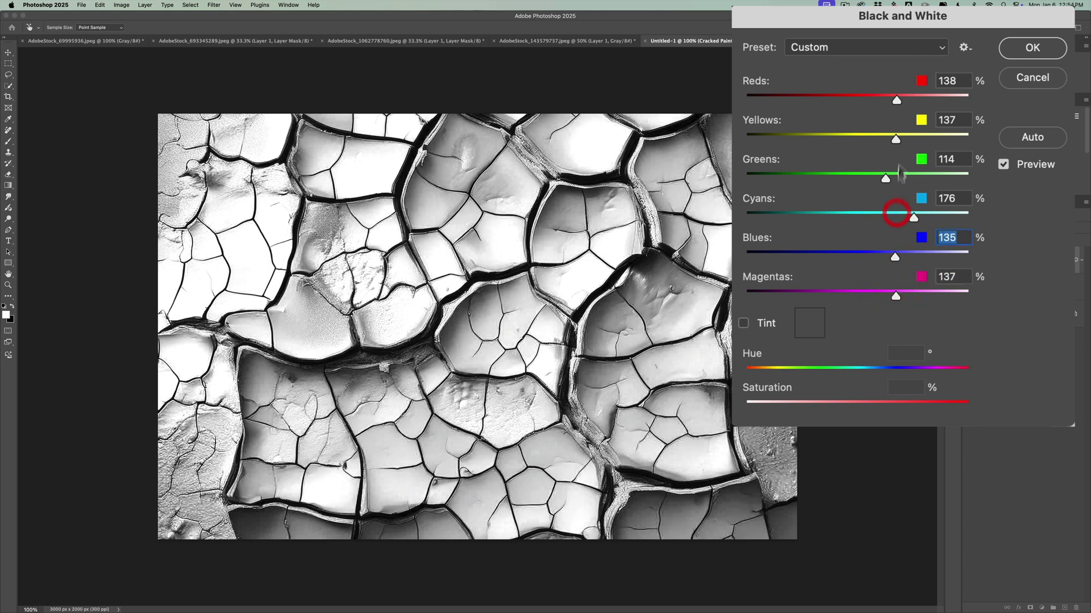
left_click(1027, 50)
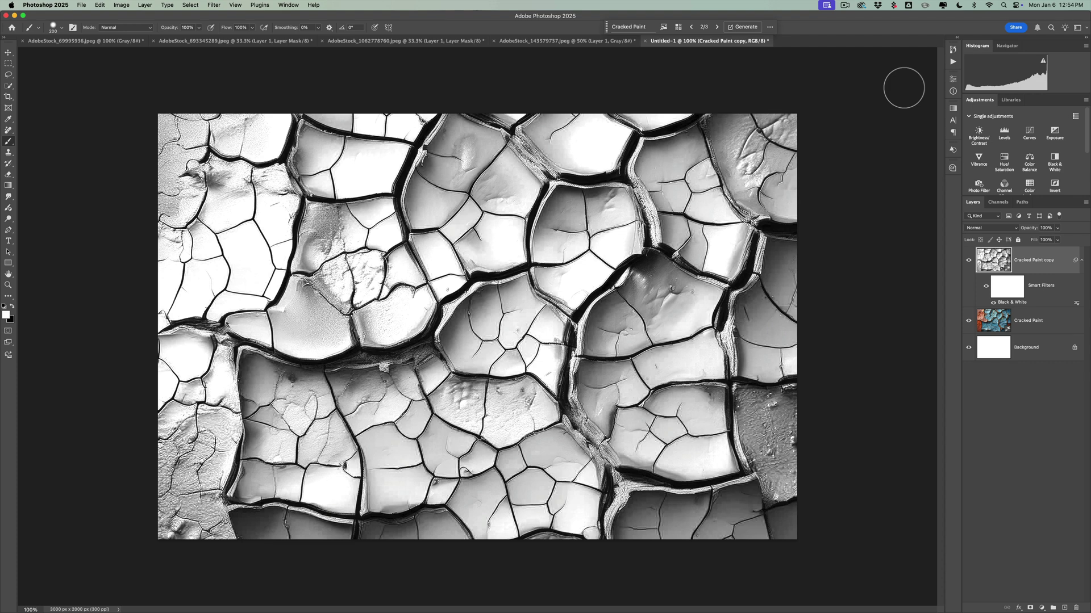
On the Untitled-1 cracked paint document, set up Export As with JPG format
left_click(86, 41)
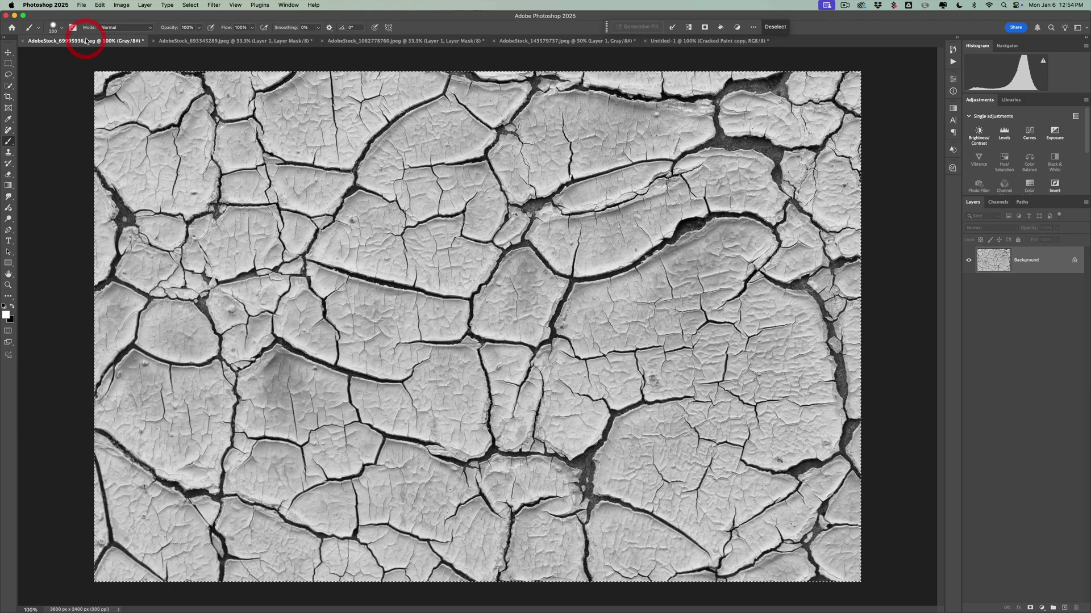
left_click(670, 41)
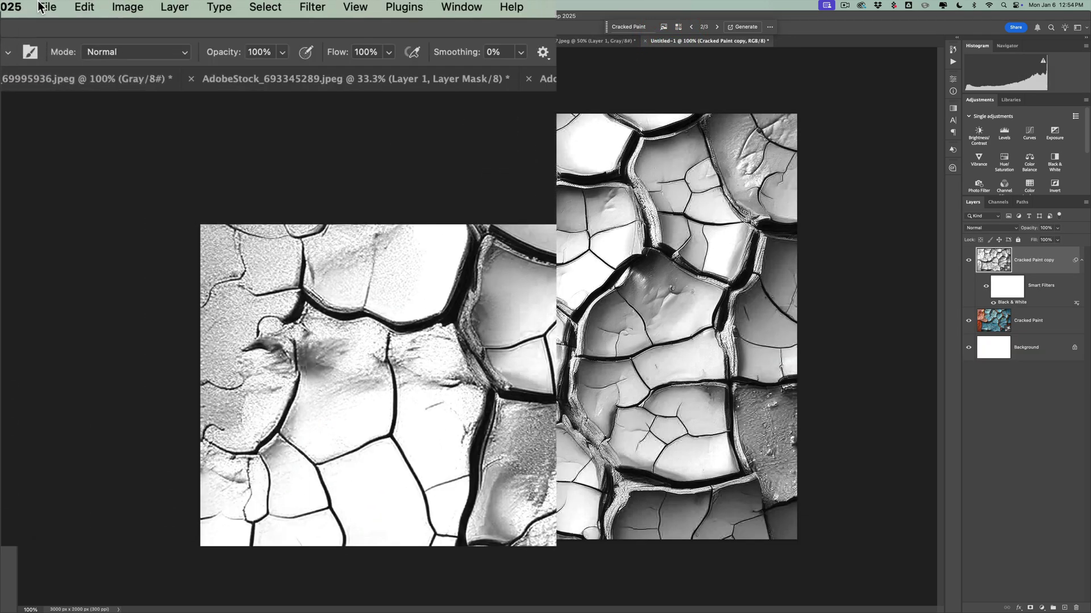
left_click(81, 5)
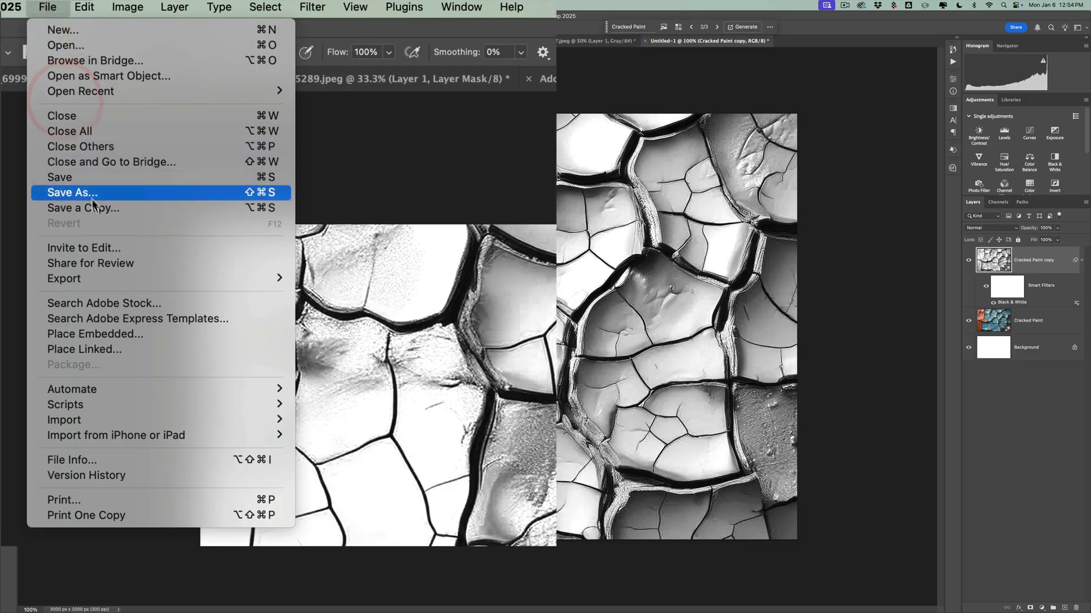
mouse_move(119, 278)
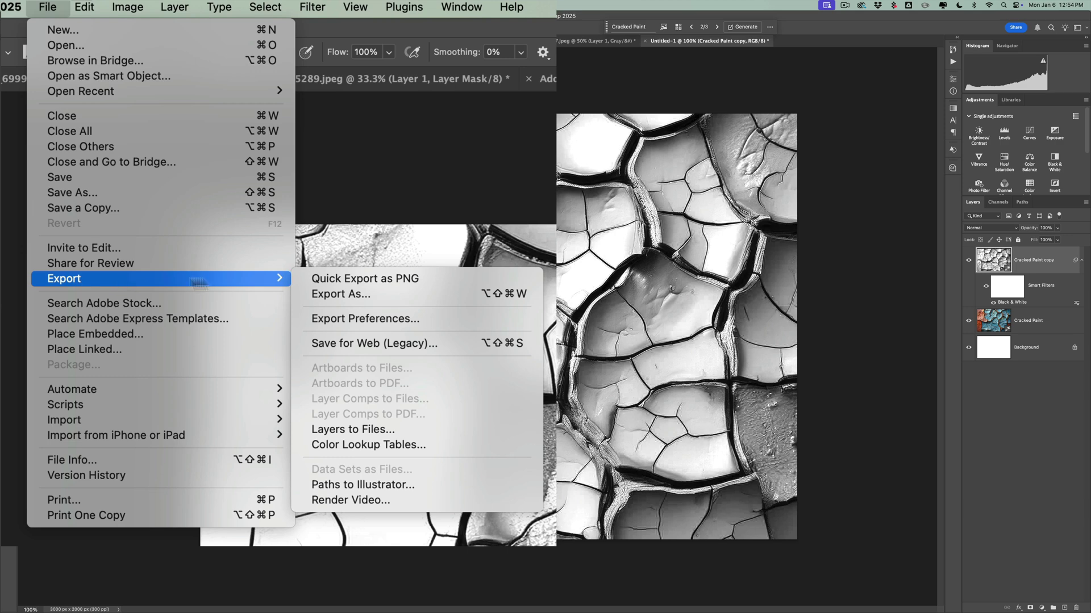
left_click(369, 296)
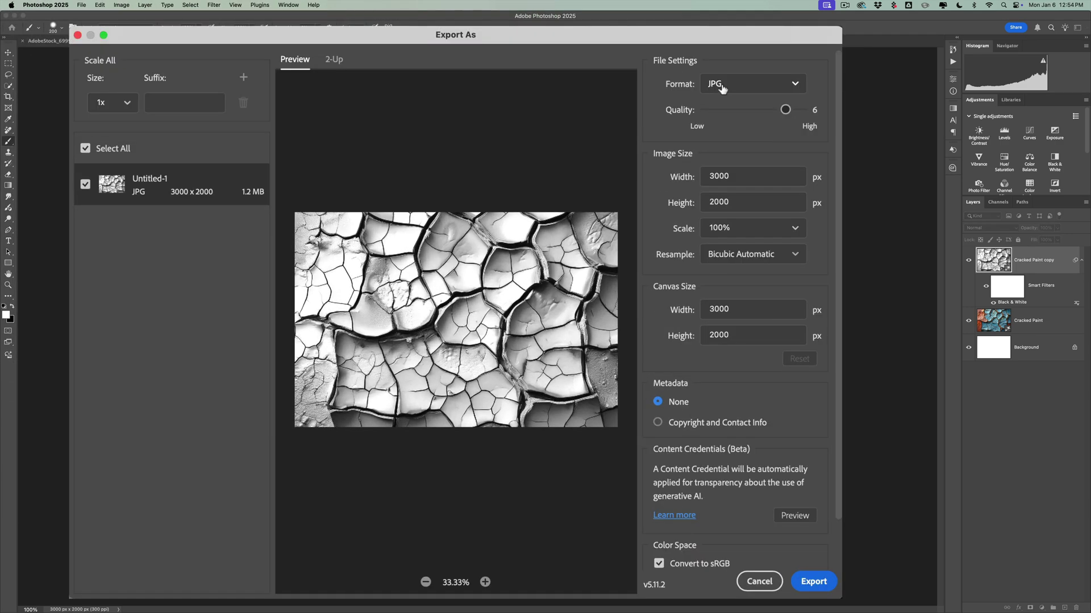
left_click(721, 85)
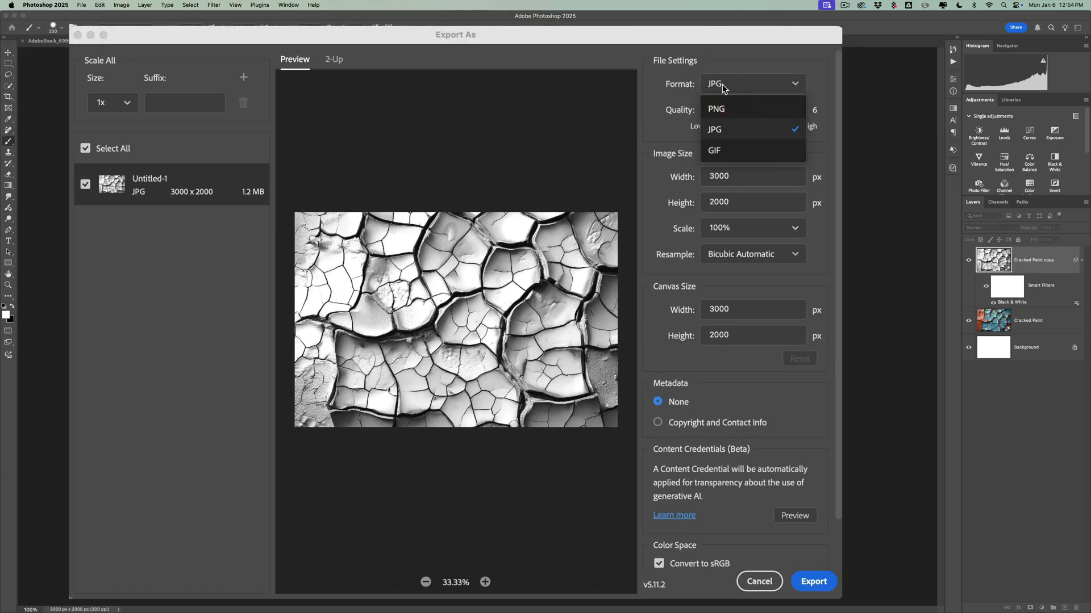
left_click(722, 84)
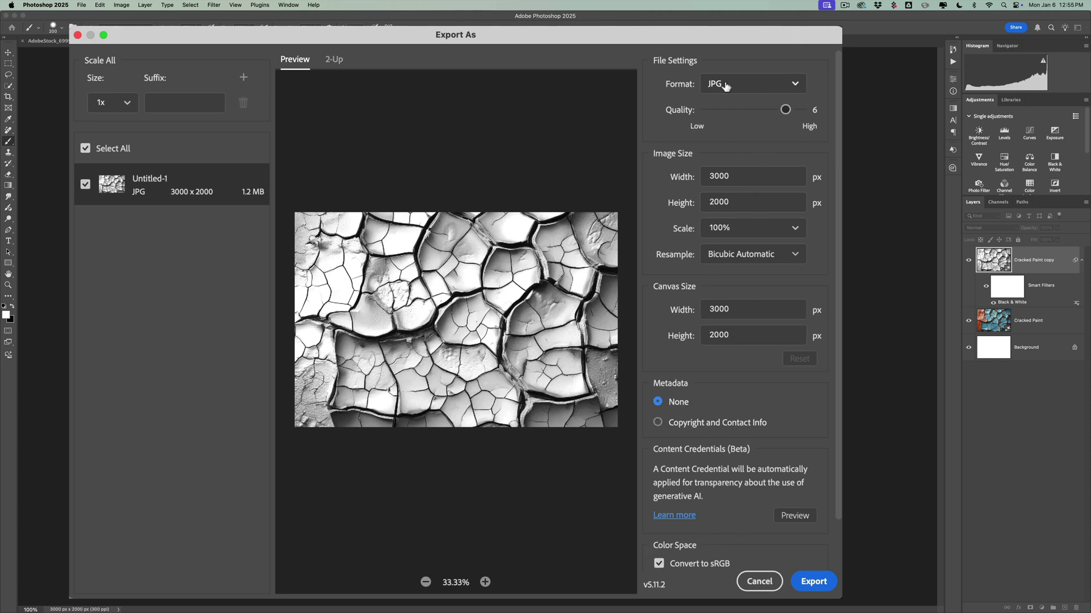
Export the texture as Cracked Paint.jpg to the Desktop
left_click(811, 580)
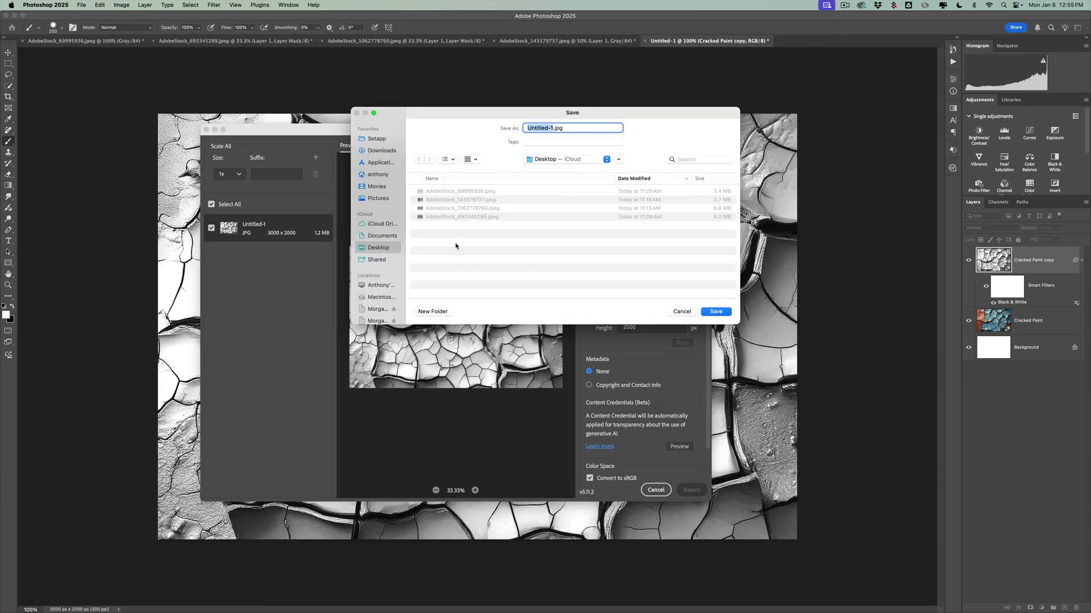
type("Cracked ")
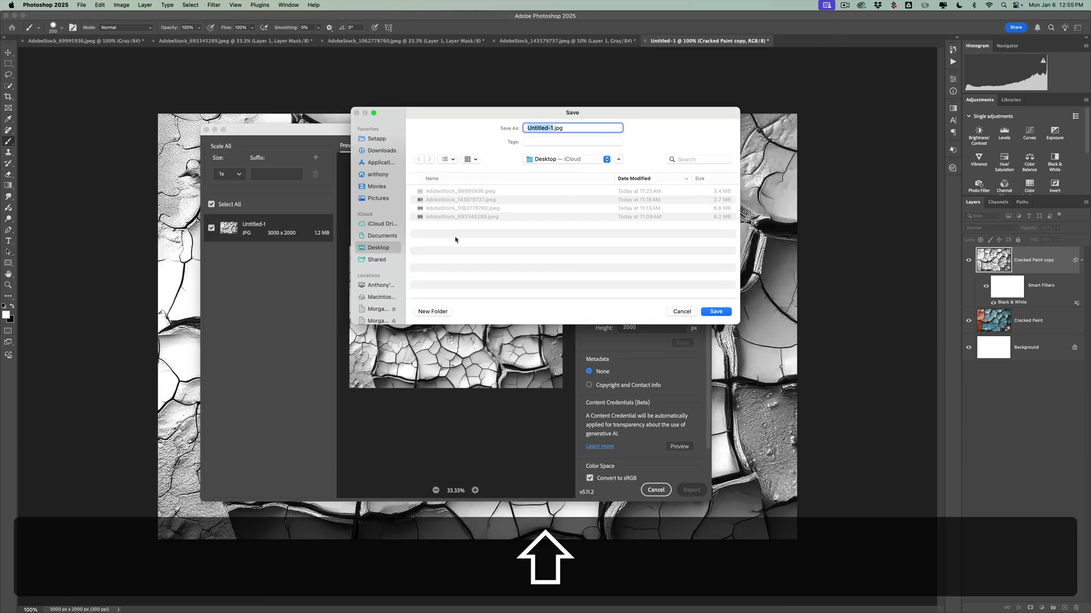
type("Paint")
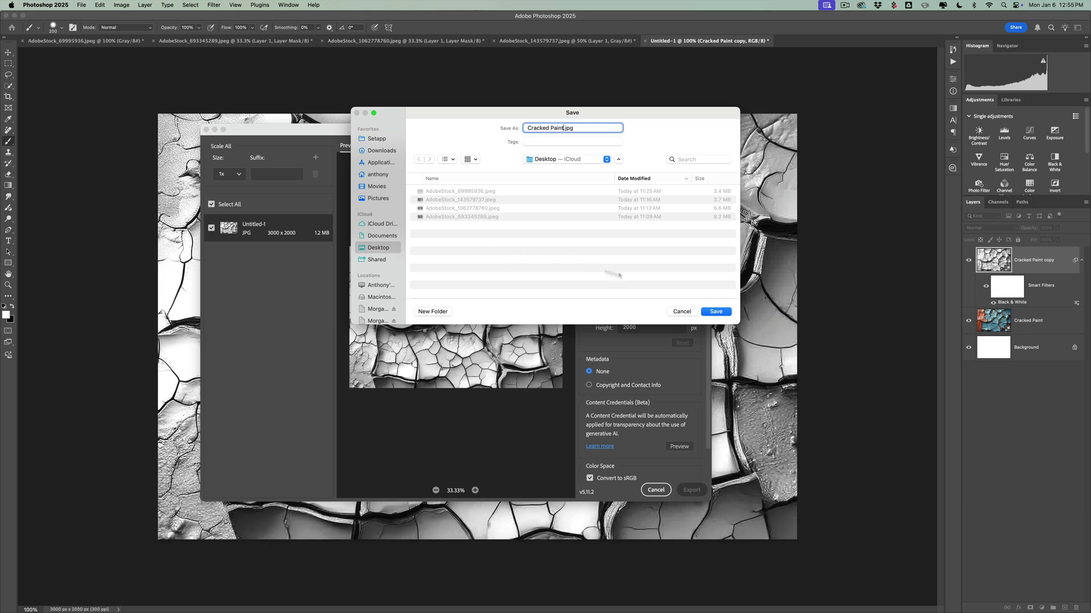
left_click(712, 310)
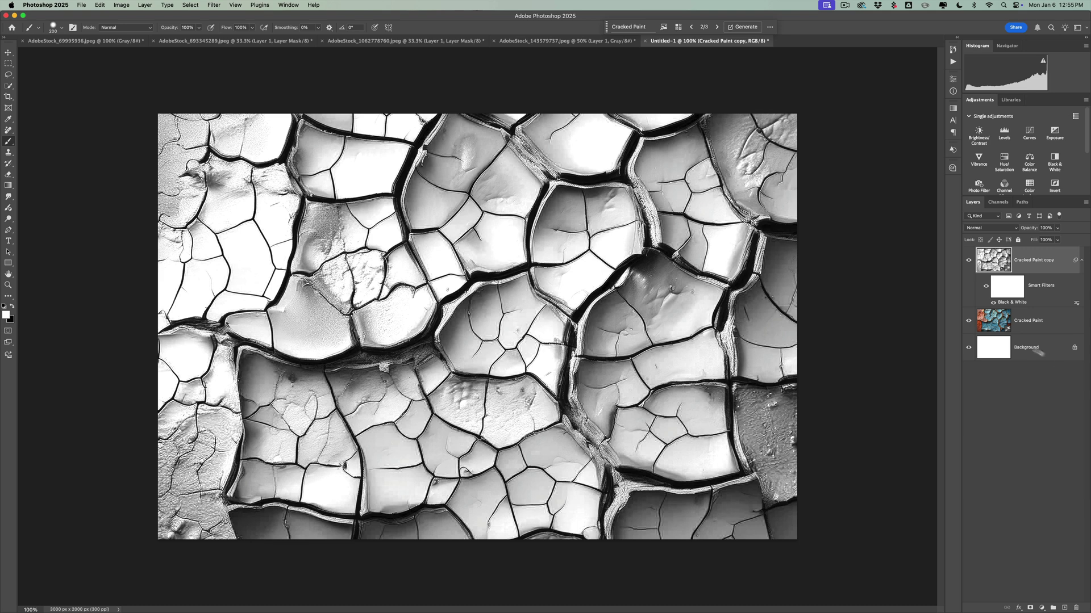
Save the document as 'Cracked Paint' in Photoshop format on the Desktop
left_click(81, 5)
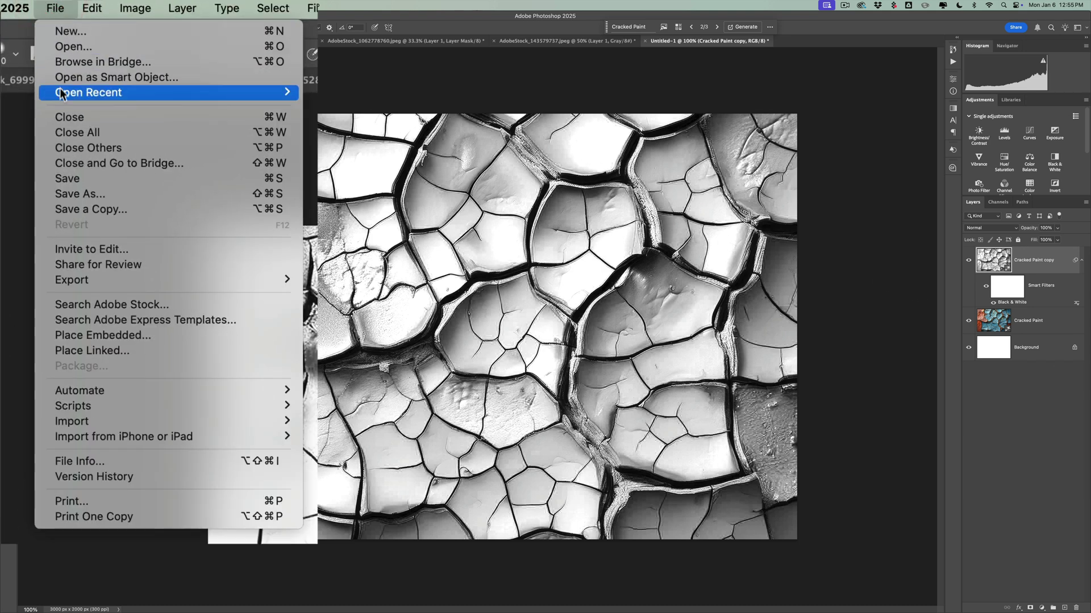
left_click(80, 113)
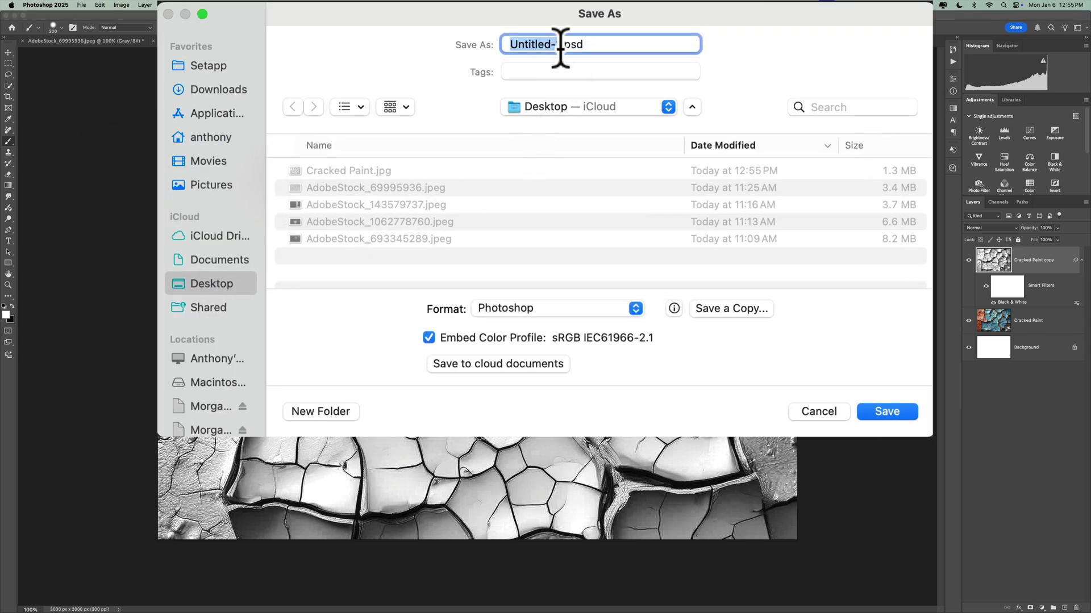
key("shift")
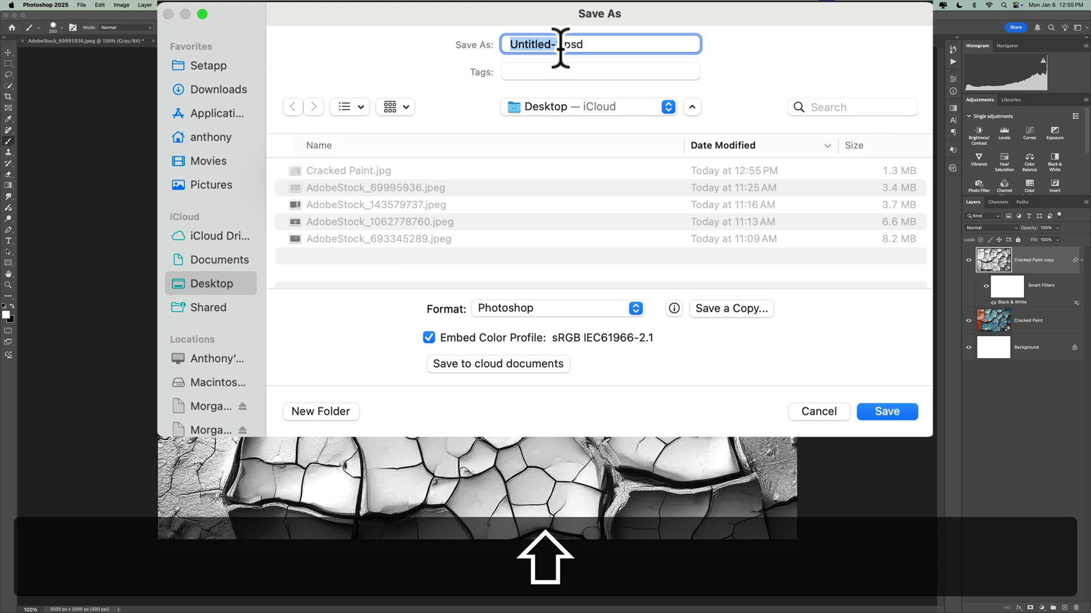
type("Cracked ")
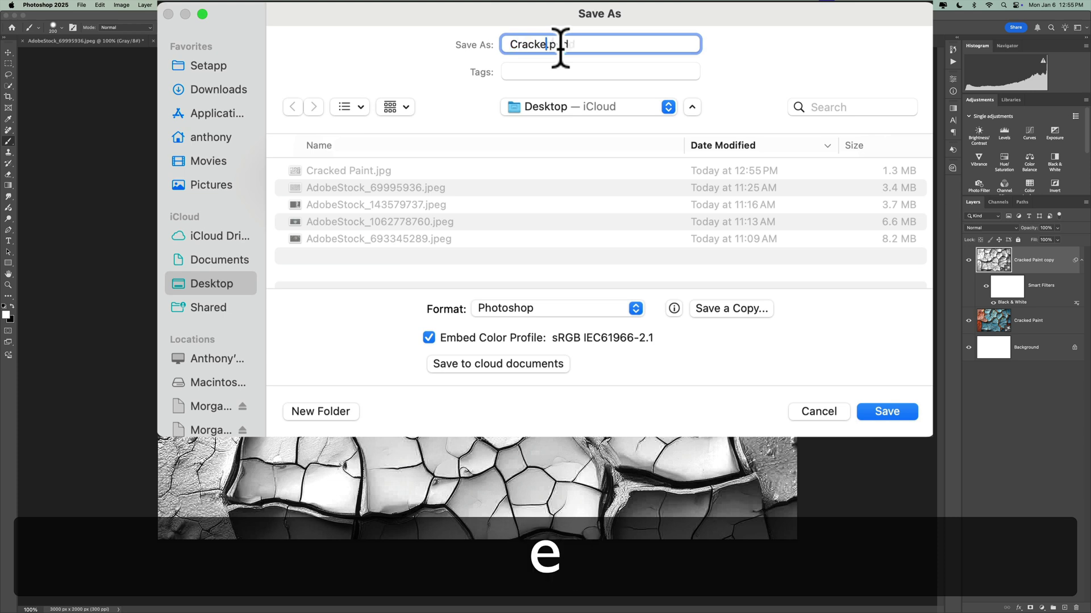
type("Paint")
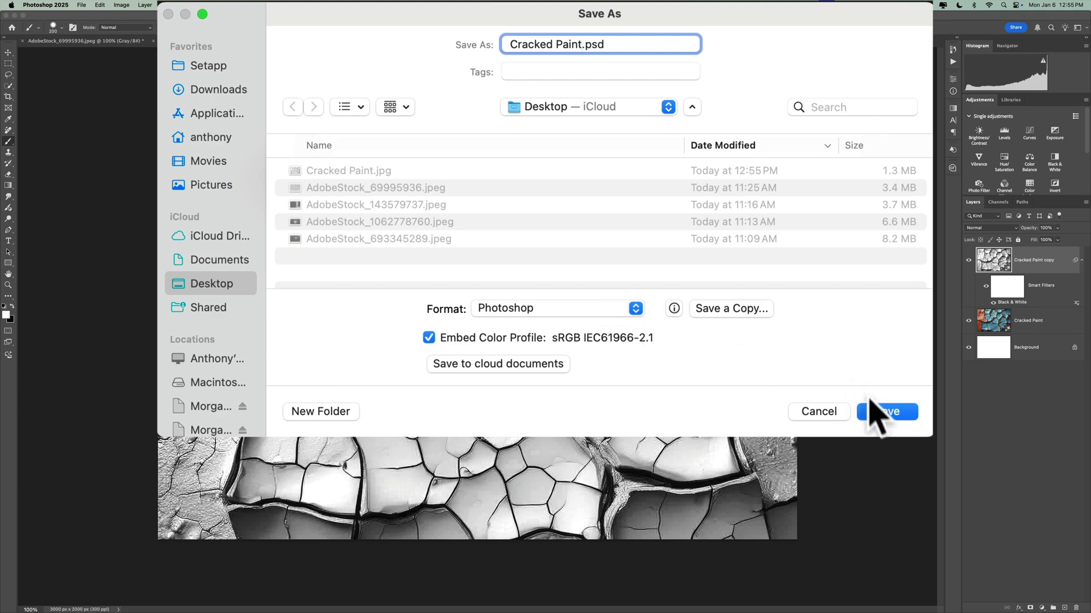
left_click(882, 412)
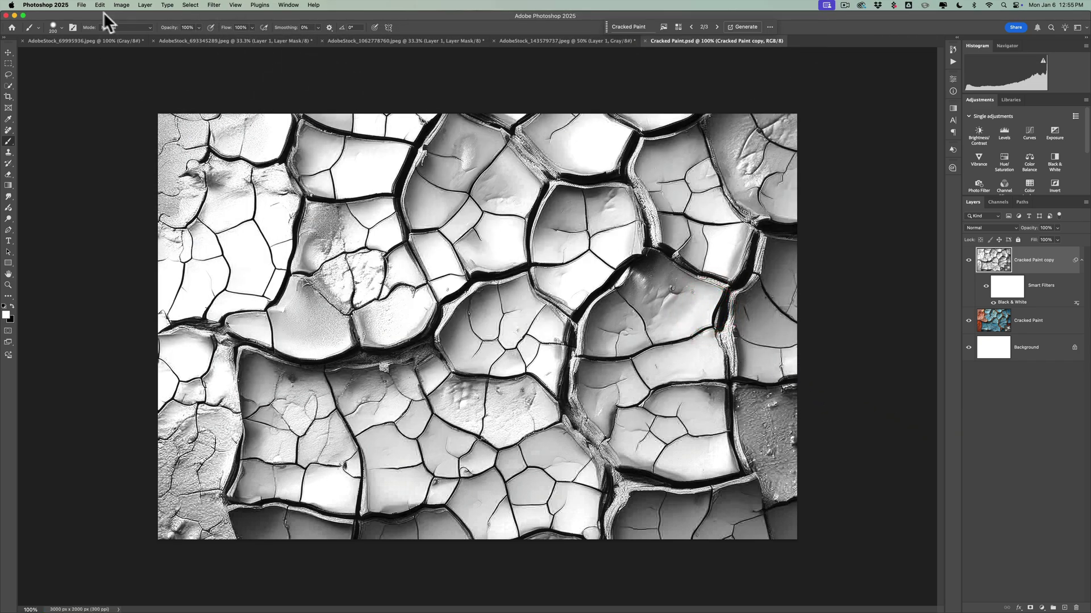
Minimize Photoshop and move both Cracked Paint files beside the AdobeStock images, the JPG above the PSD
left_click(14, 16)
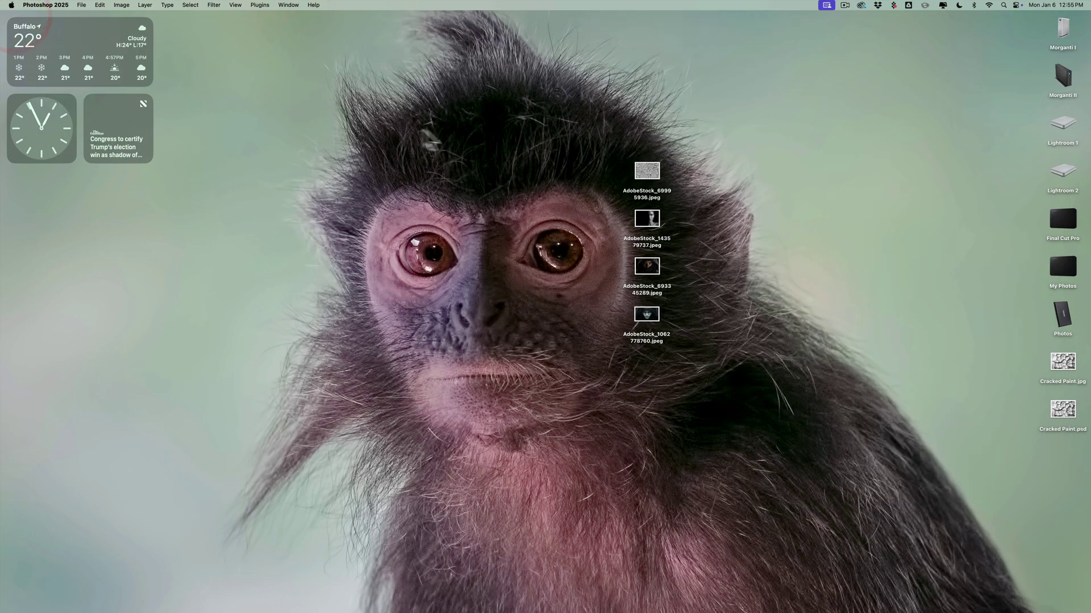
mouse_move(627, 146)
left_mouse_down()
mouse_move(673, 258)
mouse_move(680, 342)
left_mouse_up()
mouse_move(1030, 354)
left_mouse_down()
mouse_move(1089, 435)
mouse_move(780, 175)
left_mouse_up()
left_click(824, 213)
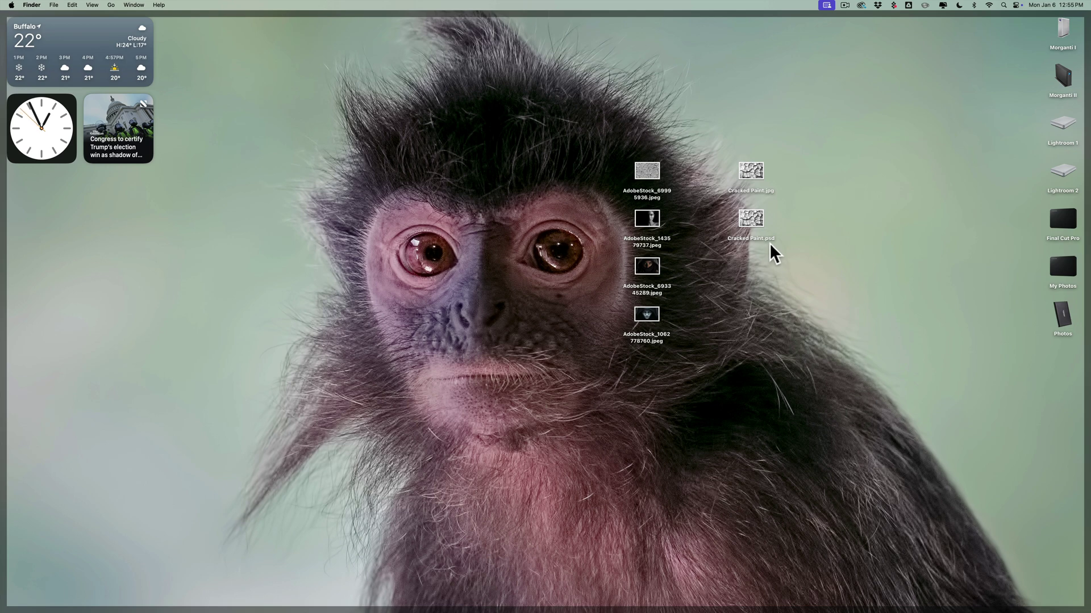
mouse_move(751, 166)
left_mouse_down()
mouse_move(781, 63)
mouse_move(702, 69)
left_mouse_up()
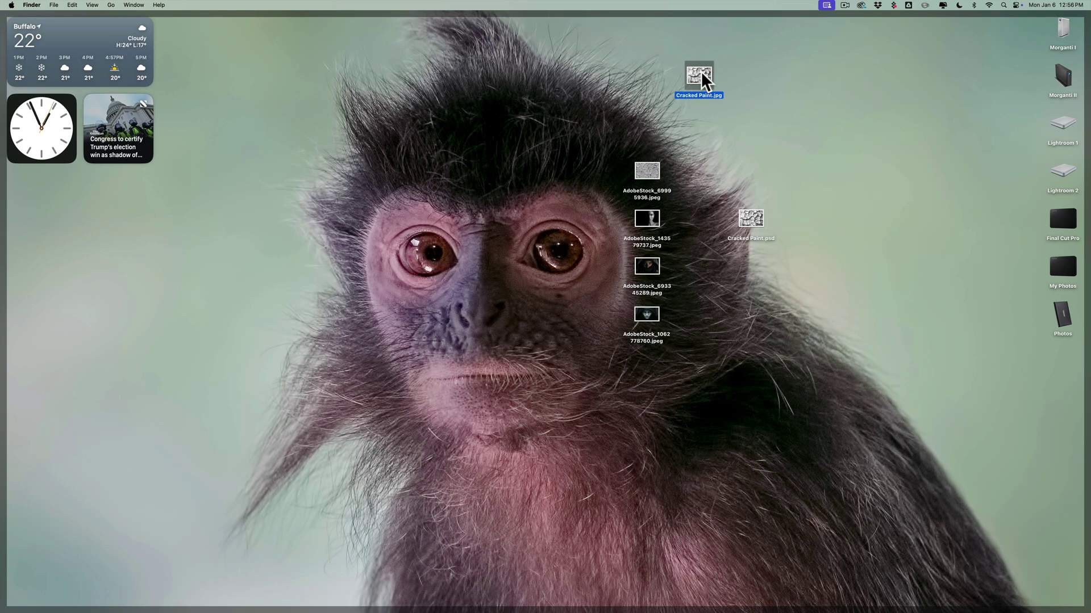
mouse_move(676, 608)
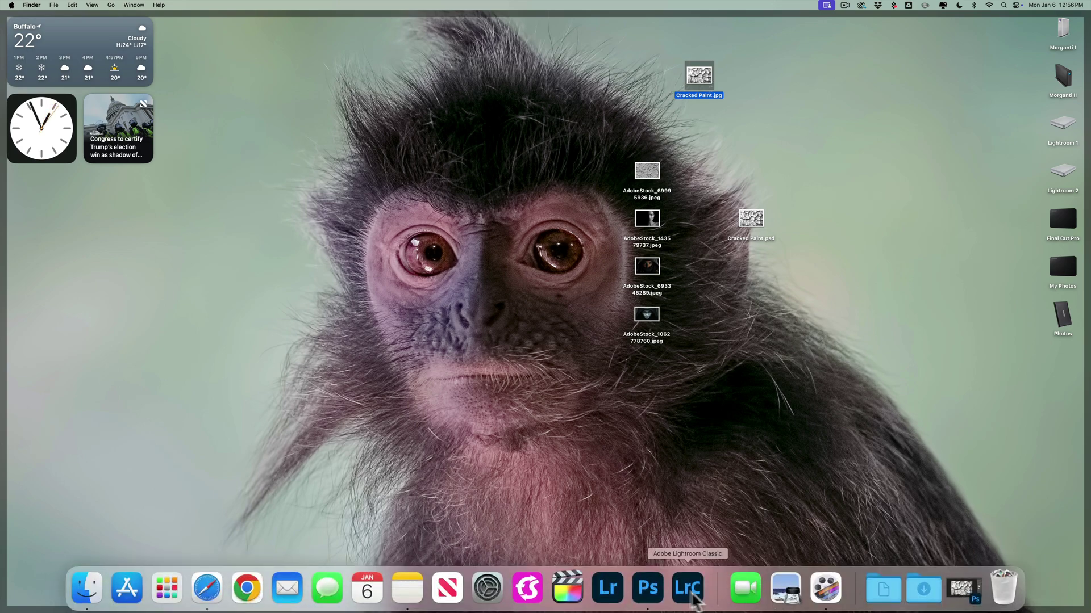
left_click(648, 590)
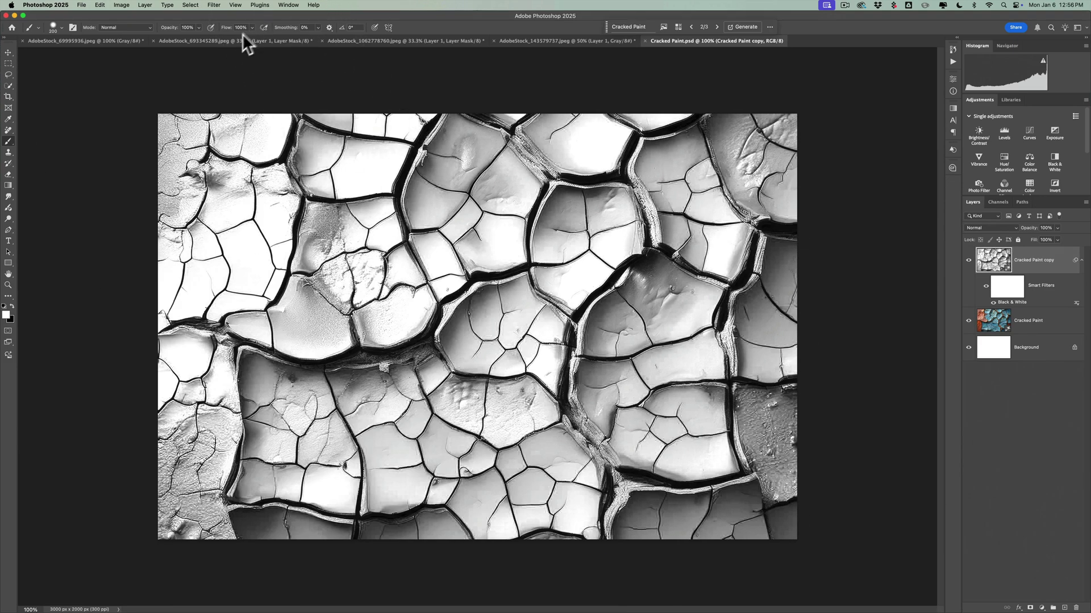
left_click(246, 41)
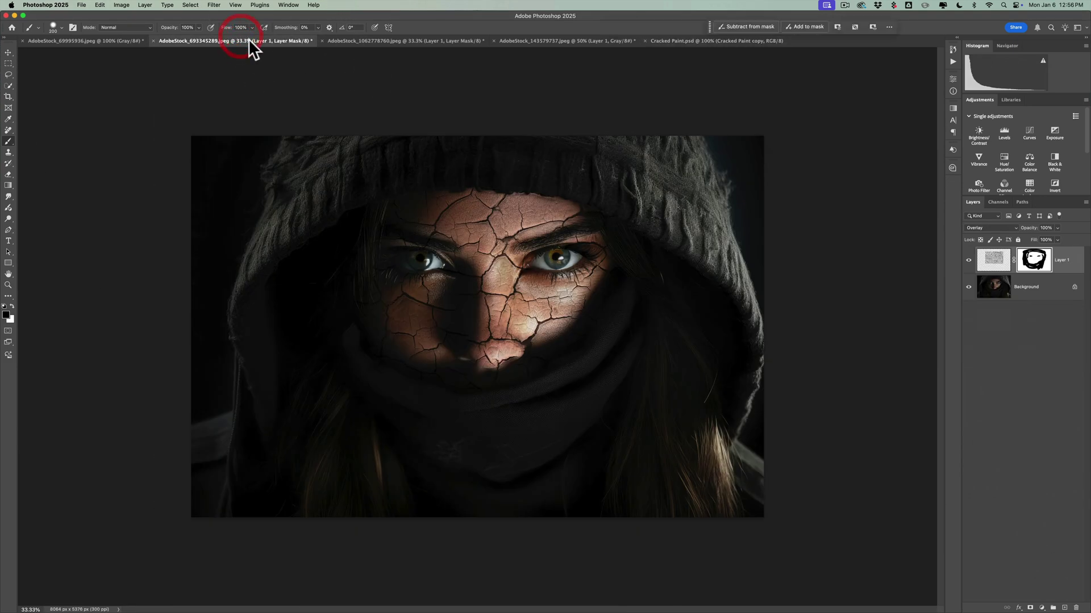
left_click(394, 42)
left_click(552, 39)
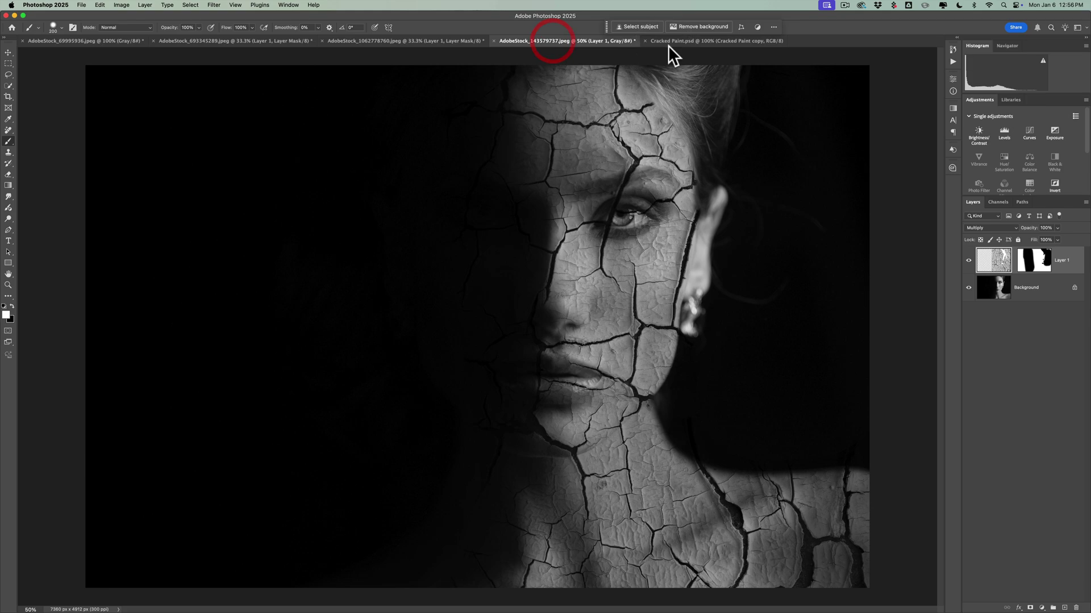
left_click(667, 40)
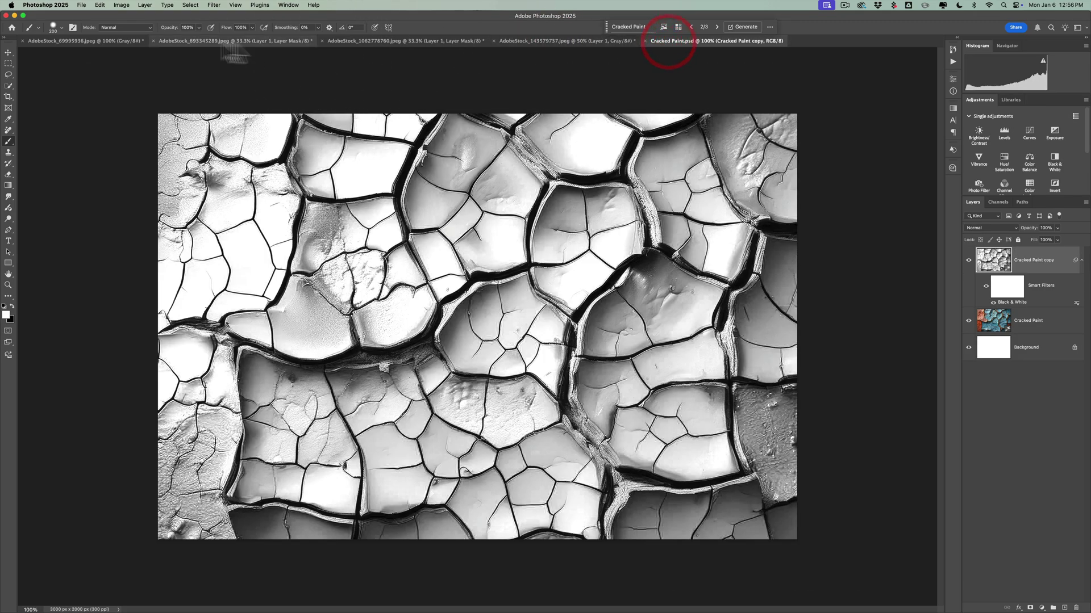
left_click(118, 40)
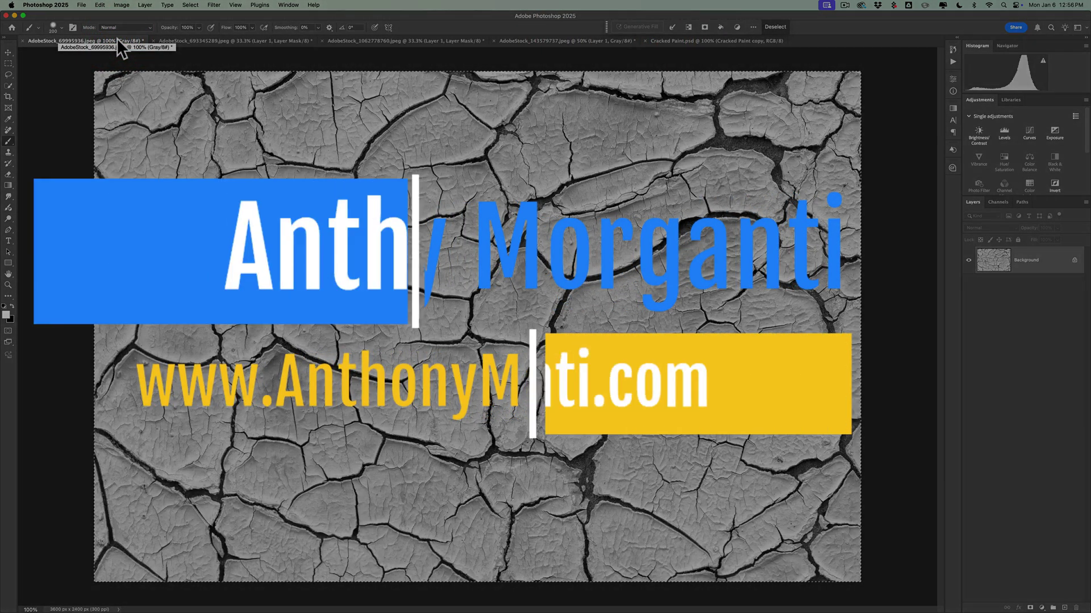